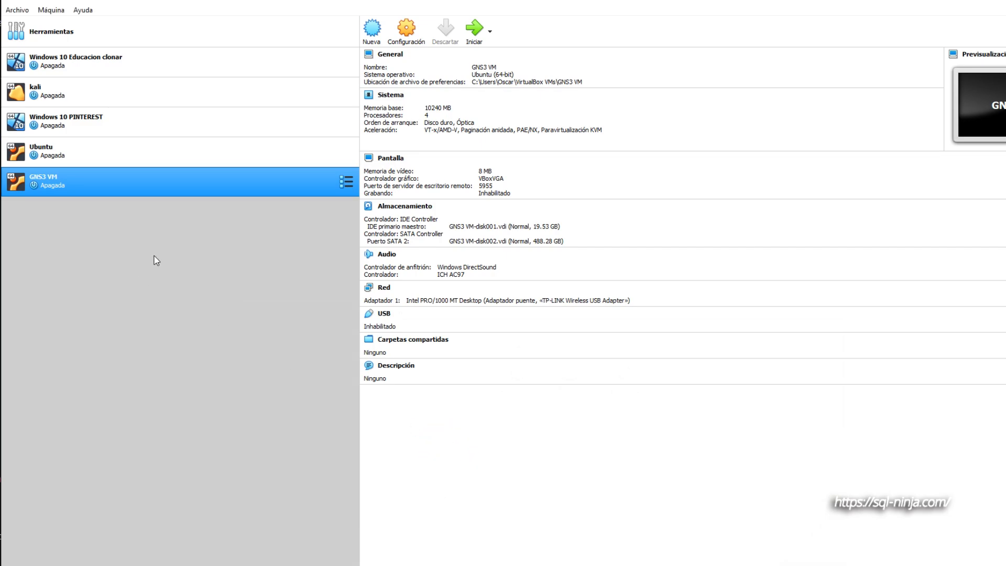
# - Begin creating a new virtual machine and set its machine folder to D:\virtualbox\WindowsServer2022
pyautogui.click(372, 29)
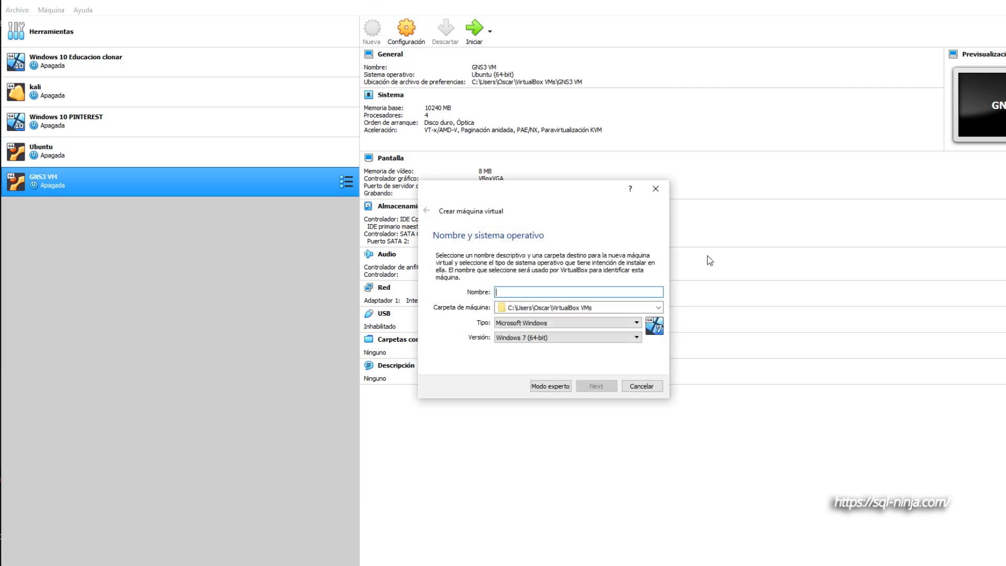
pyautogui.click(658, 309)
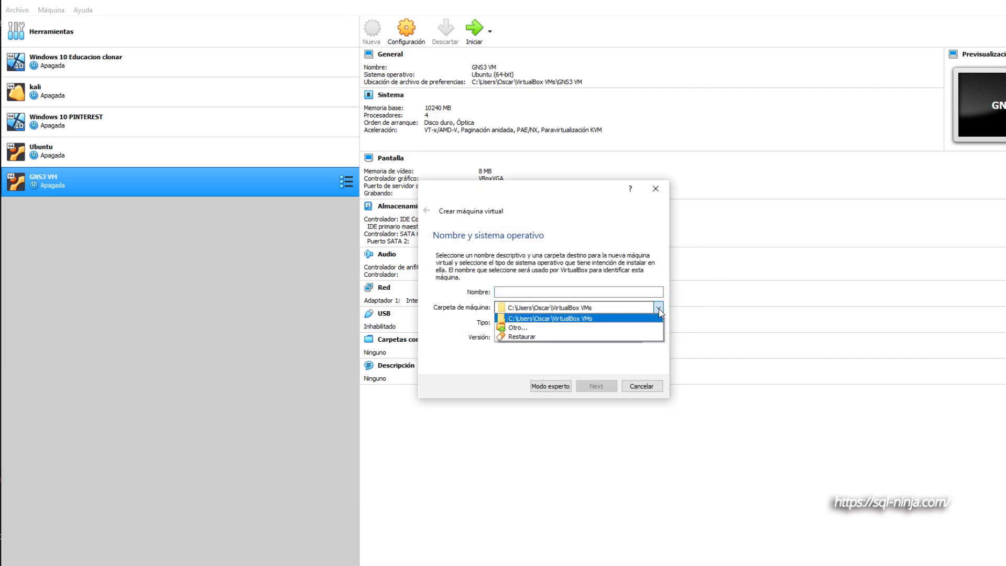
pyautogui.click(558, 327)
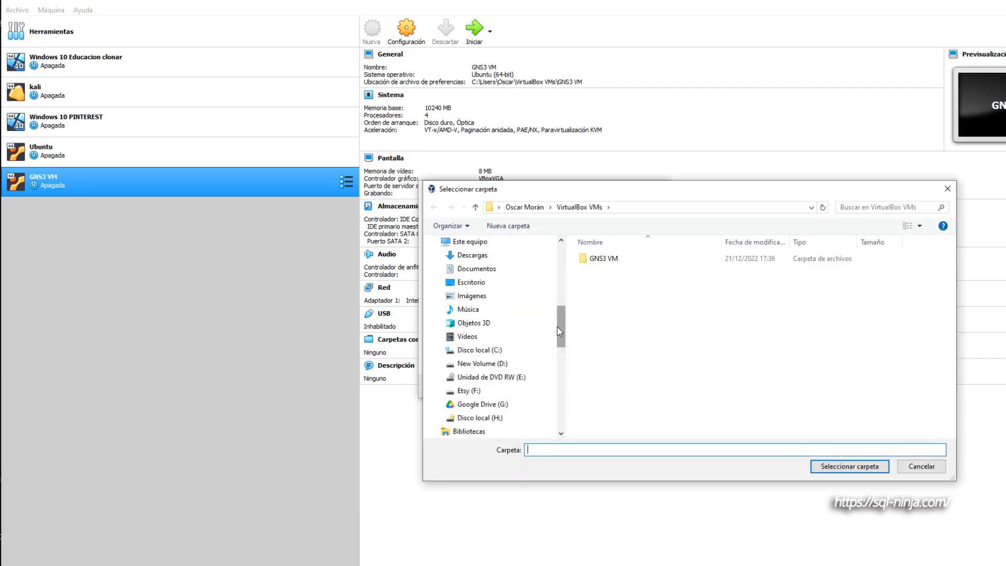
pyautogui.click(657, 207)
pyautogui.write('D:\\virtualbox\\WindowsServer2022')
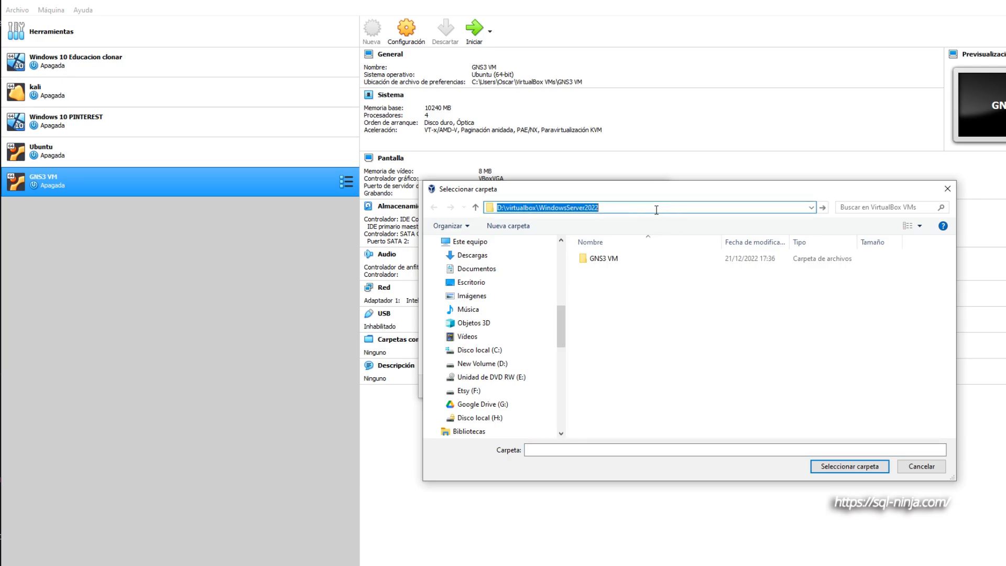
pyautogui.press('Return')
pyautogui.click(848, 467)
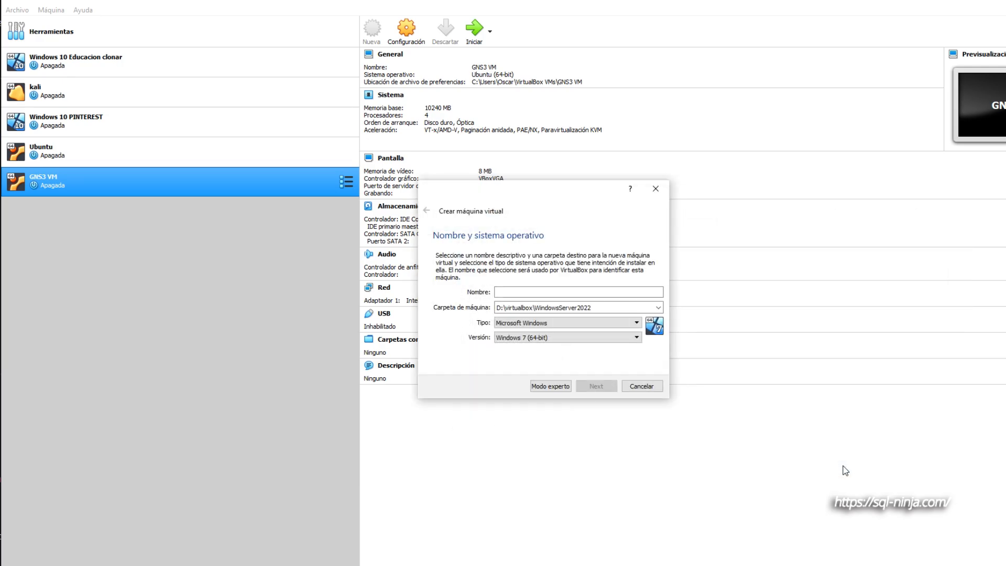
# - Name the virtual machine Windows Server 2022 and set its version to Other Windows (64-bit)
pyautogui.click(557, 292)
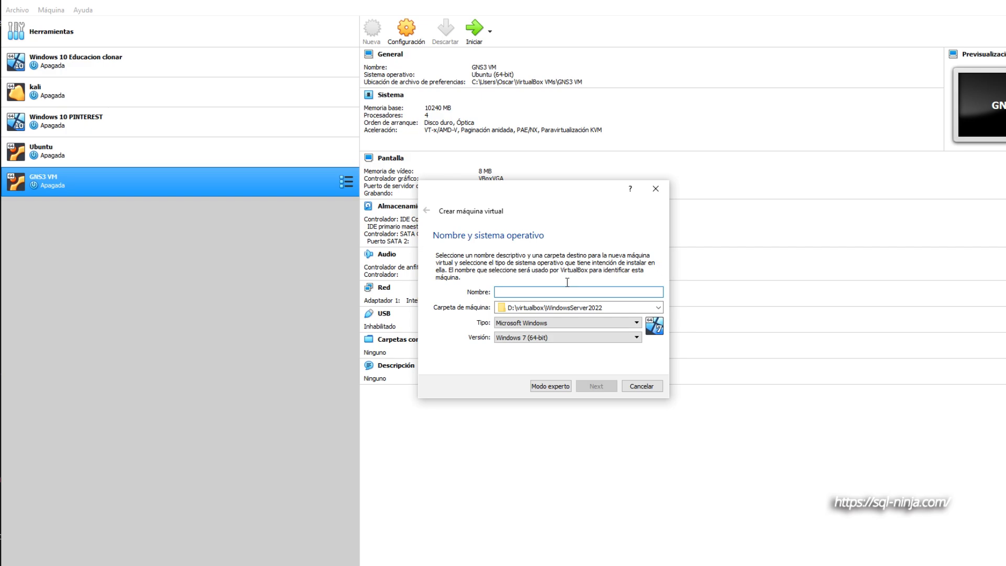
pyautogui.write('Wi')
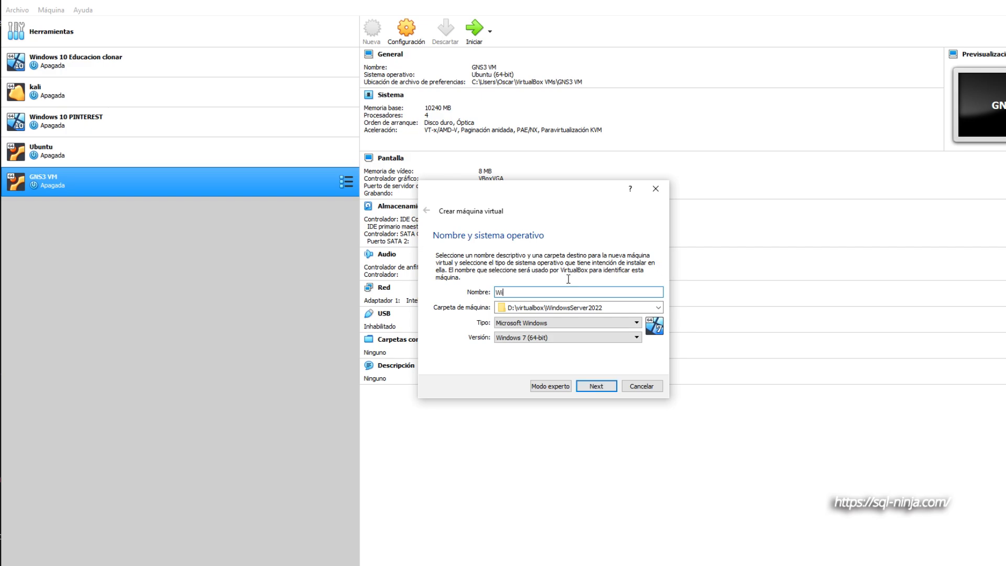
pyautogui.write('ndows Server 2022')
pyautogui.click(584, 338)
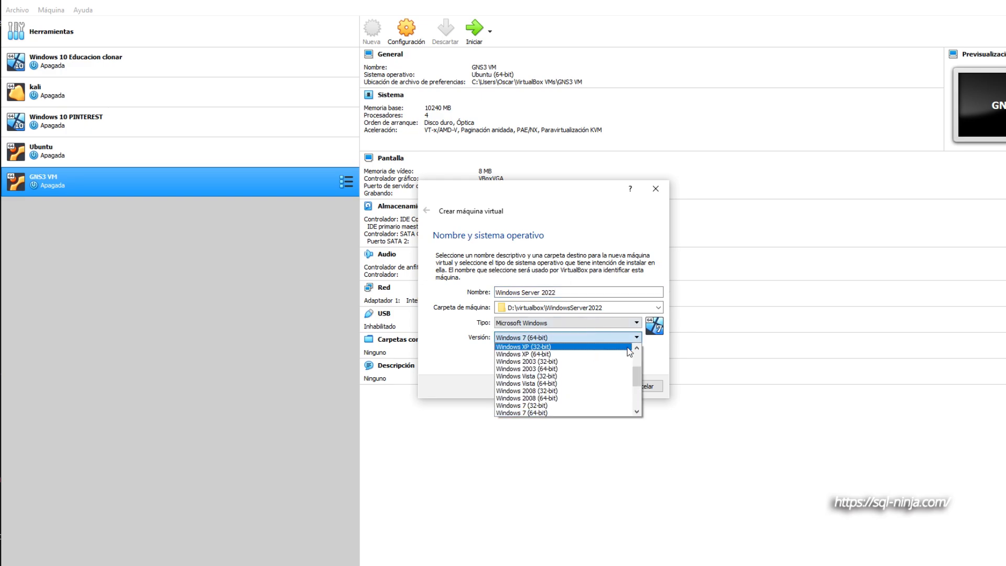
pyautogui.moveTo(638, 379); pyautogui.dragTo(637, 412)
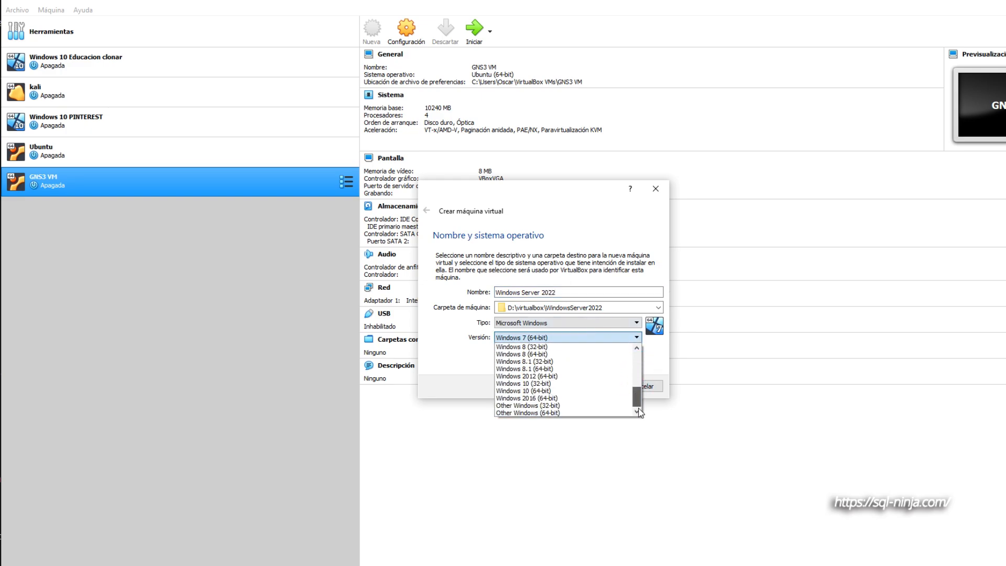
pyautogui.click(576, 414)
pyautogui.click(604, 387)
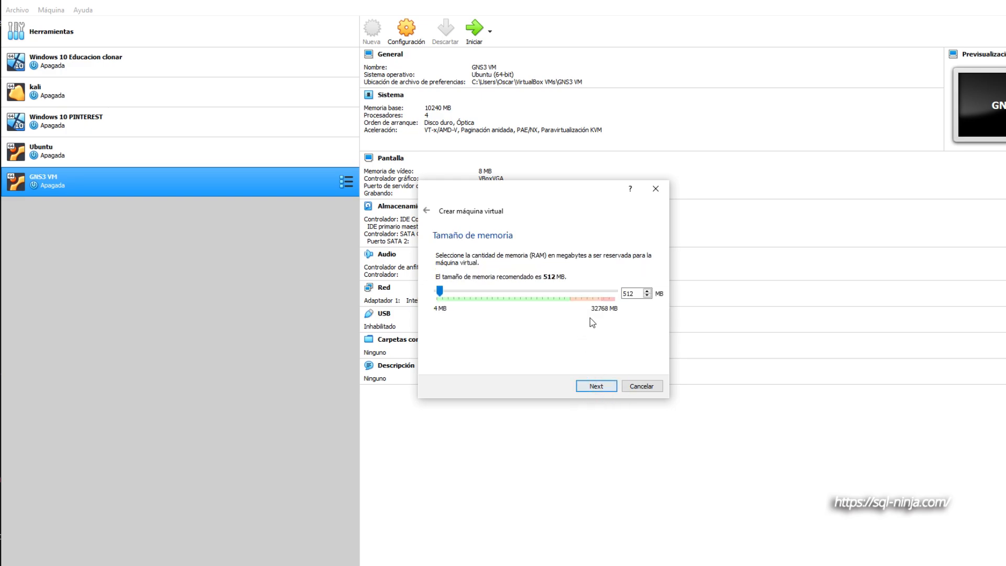
# - Reserve 8192 MB of memory for the virtual machine
pyautogui.click(442, 289)
pyautogui.moveTo(450, 287); pyautogui.dragTo(479, 283)
pyautogui.click(603, 388)
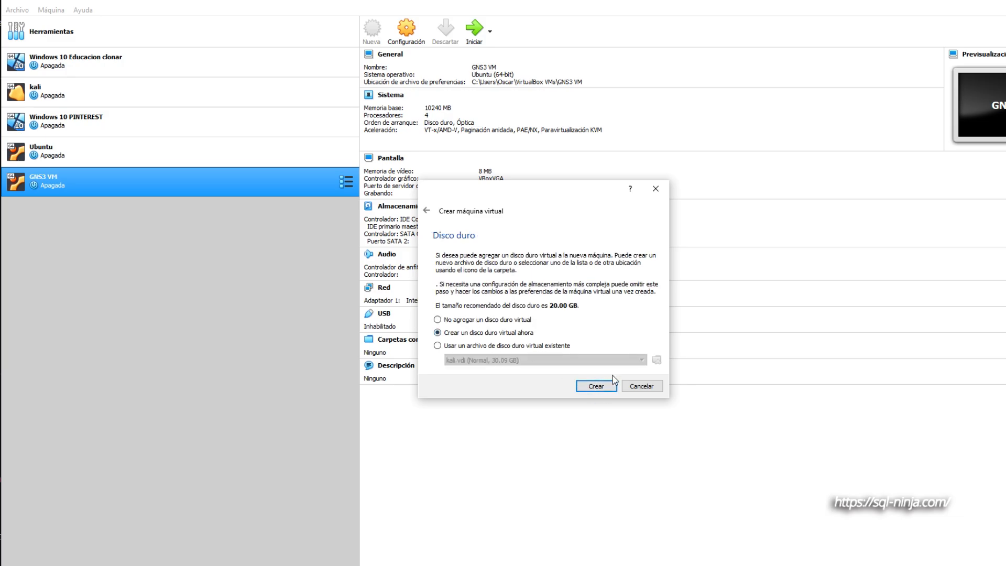
# - Create a new 20 GB VDI virtual hard disk for the machine with the default location and options
pyautogui.click(596, 386)
pyautogui.click(605, 401)
pyautogui.click(605, 402)
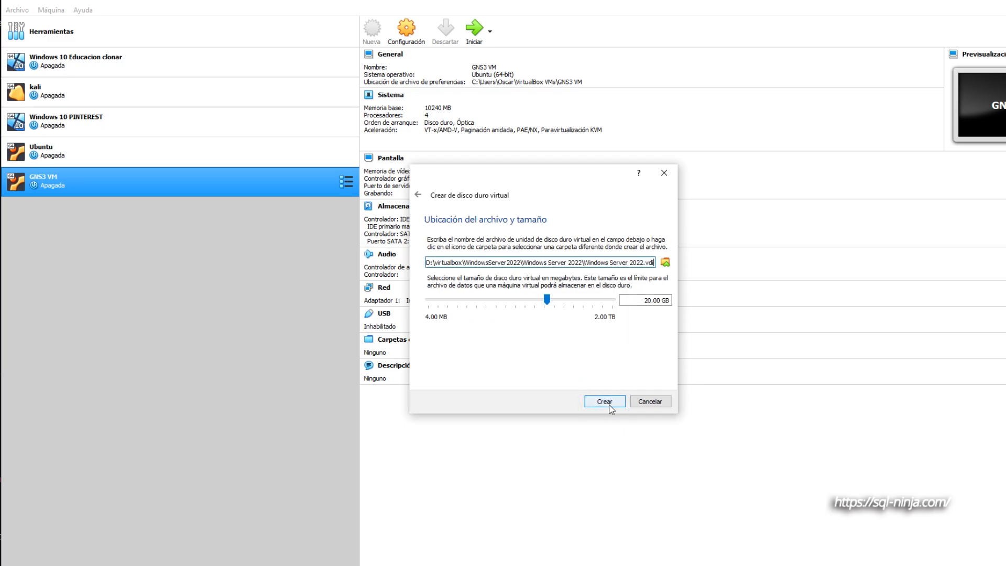
pyautogui.click(611, 401)
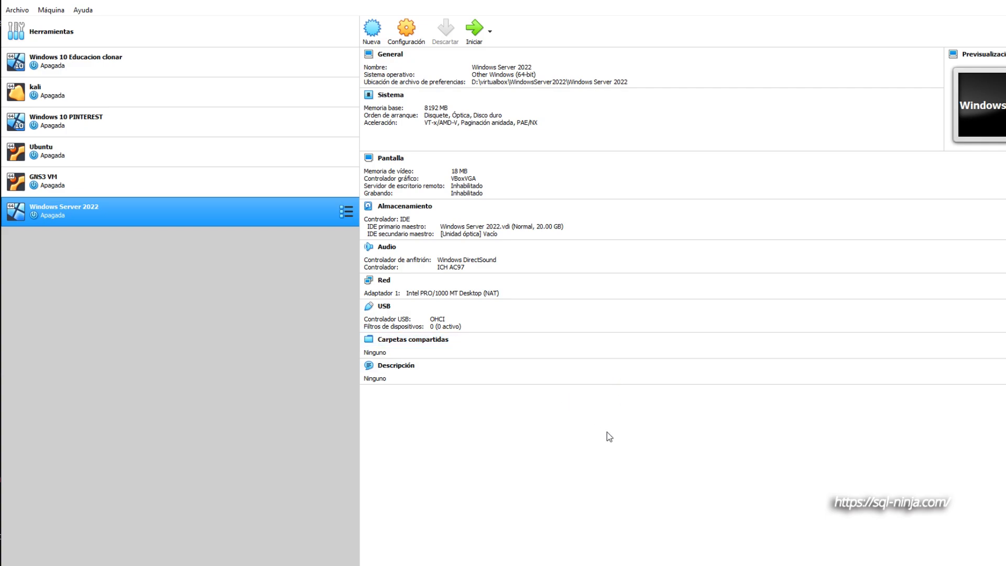
# - Start the Windows Server 2022 virtual machine with SERVER_EVAL_x64FRE_en-us.iso from Descargas as its startup disk
pyautogui.click(474, 28)
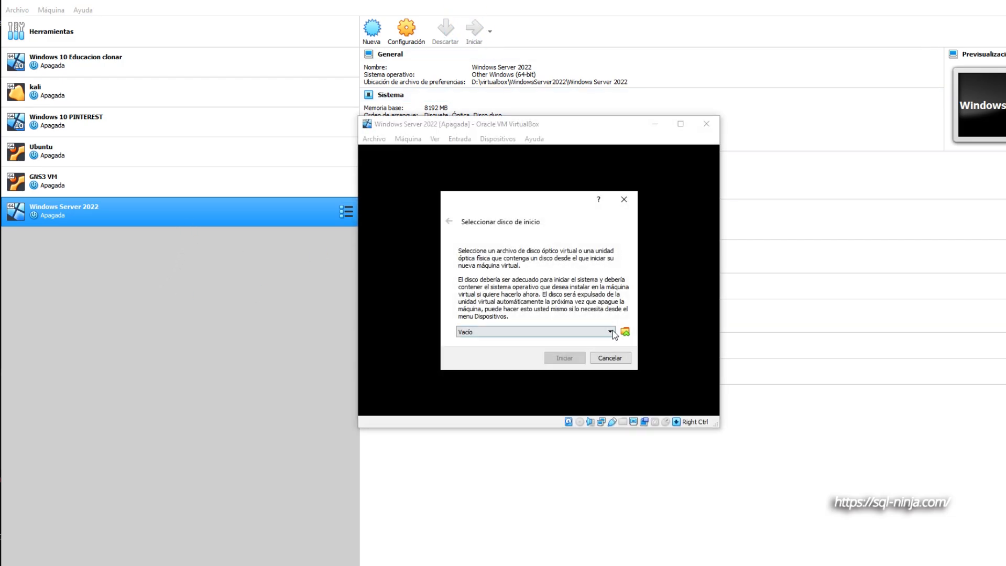
pyautogui.click(626, 332)
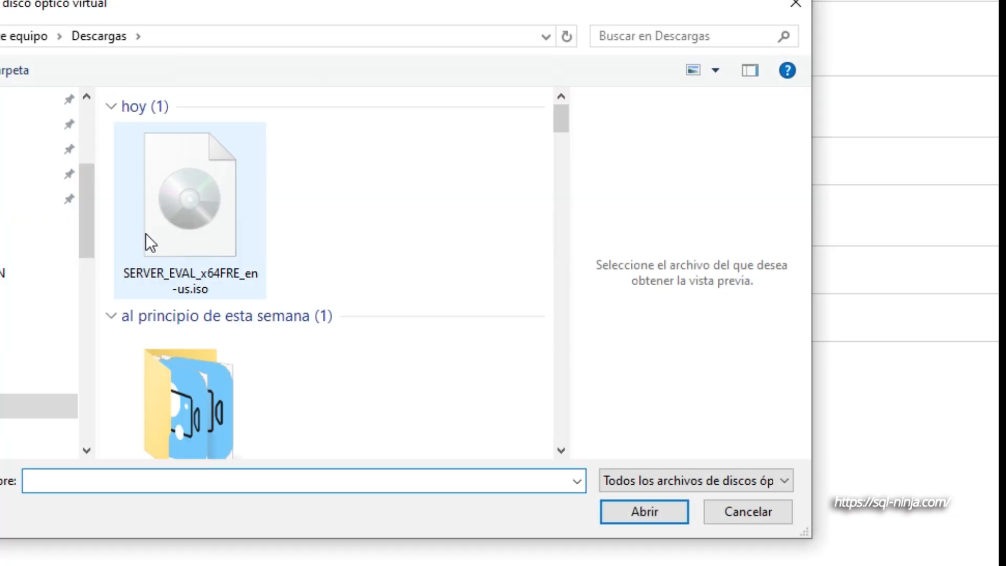
pyautogui.click(222, 208)
pyautogui.click(646, 512)
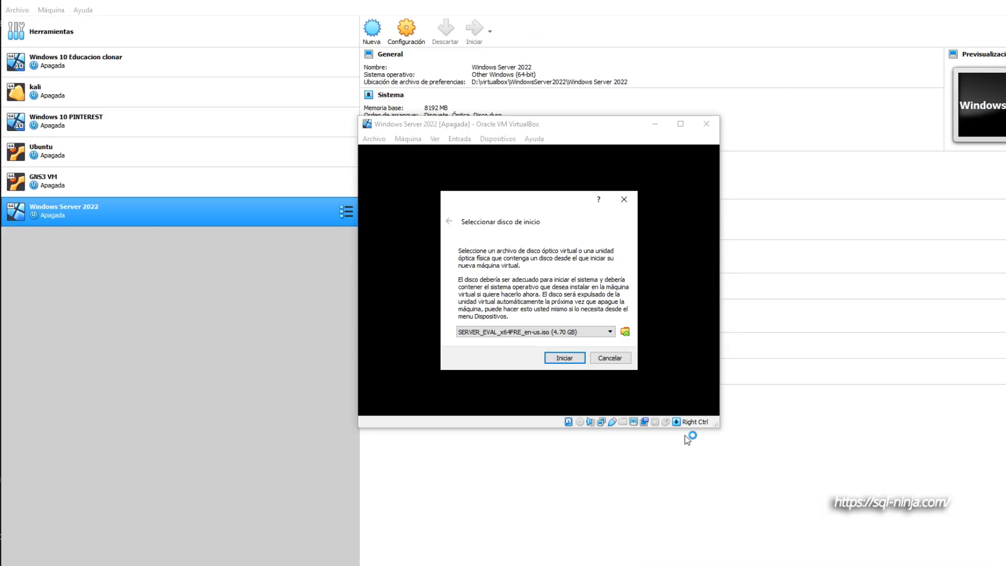
pyautogui.click(568, 357)
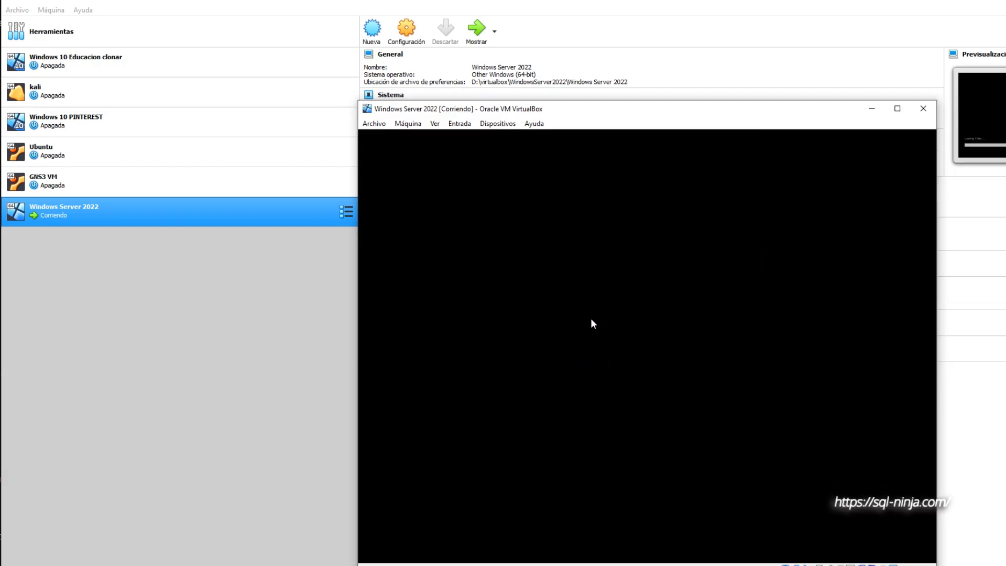
# - Dismiss the mouse integration notice and start the server installation with English (United States) and the US keyboard
pyautogui.moveTo(600, 112); pyautogui.dragTo(529, 72)
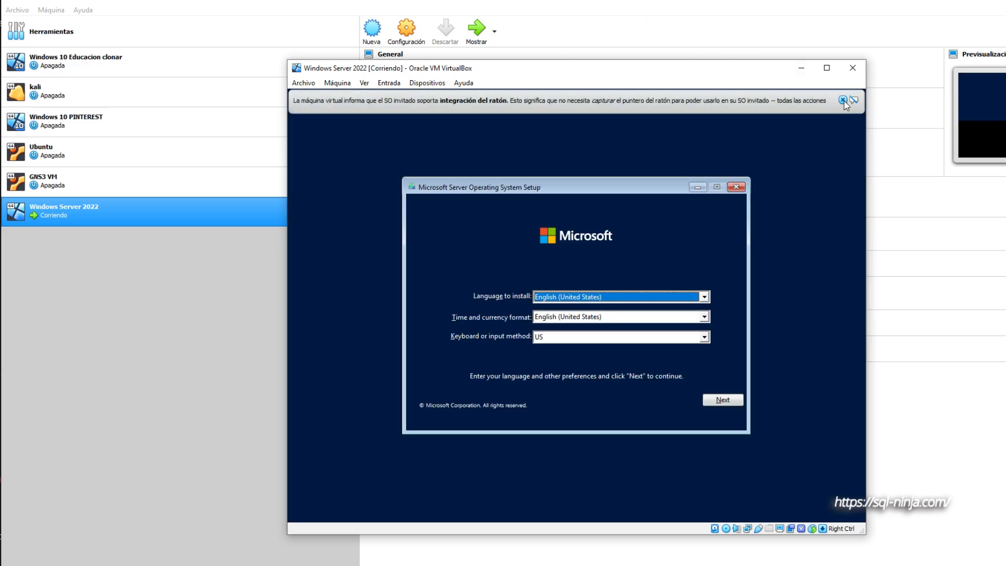
pyautogui.click(843, 100)
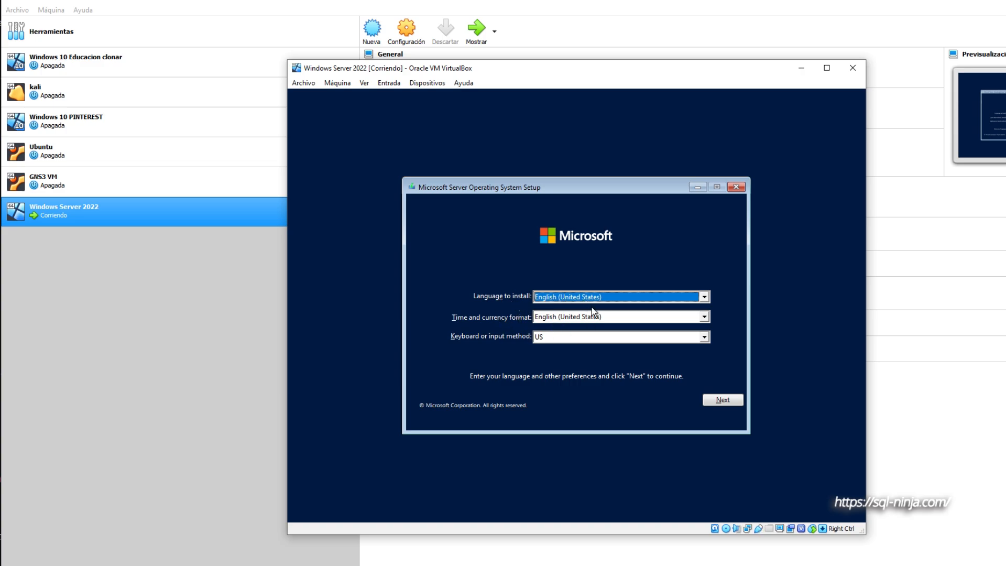
pyautogui.click(722, 401)
pyautogui.click(561, 310)
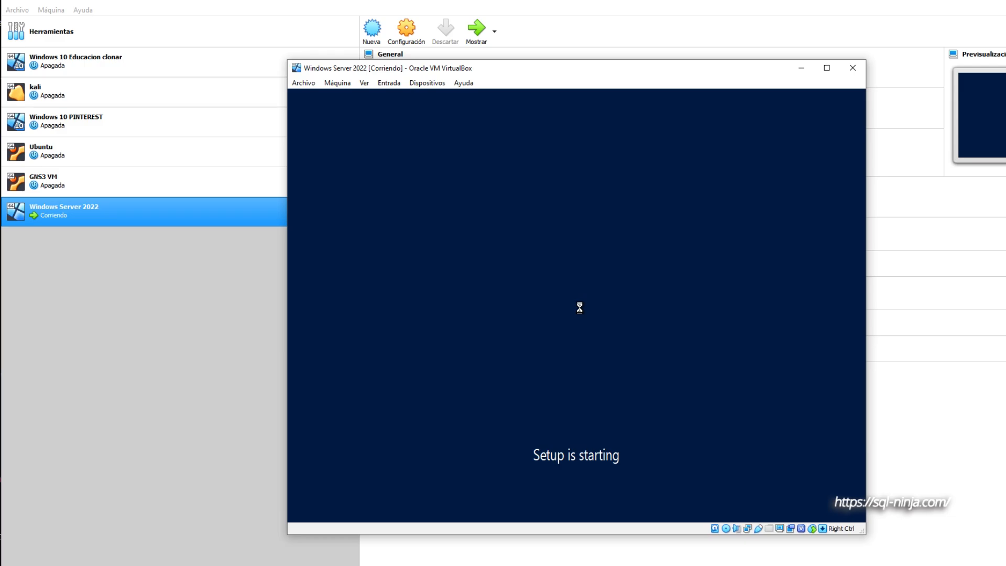
# - Choose Windows Server 2022 Standard Evaluation (Desktop Experience) as the operating system to install
pyautogui.click(578, 241)
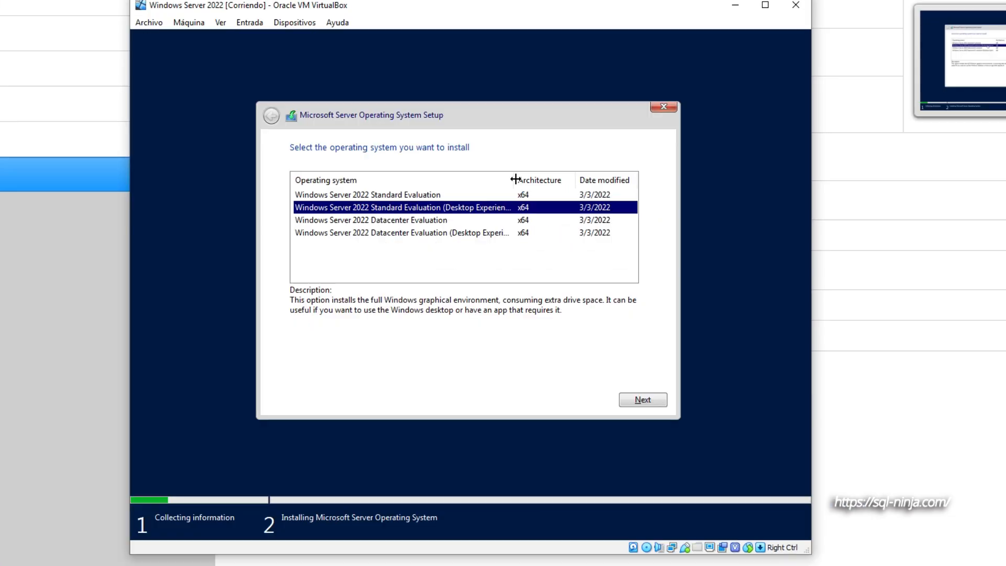
pyautogui.moveTo(613, 216); pyautogui.dragTo(614, 217)
pyautogui.moveTo(515, 180); pyautogui.dragTo(548, 180)
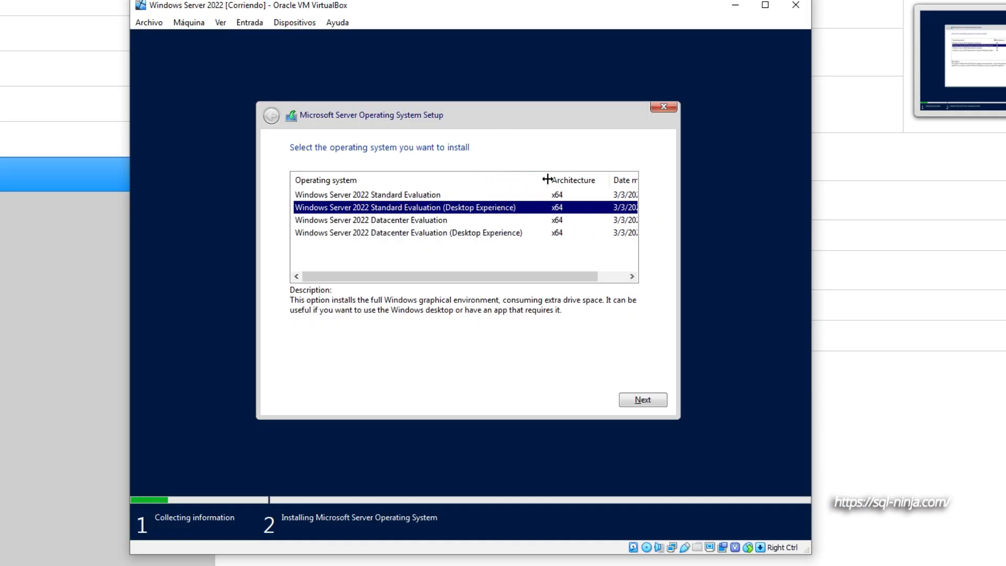
pyautogui.click(640, 401)
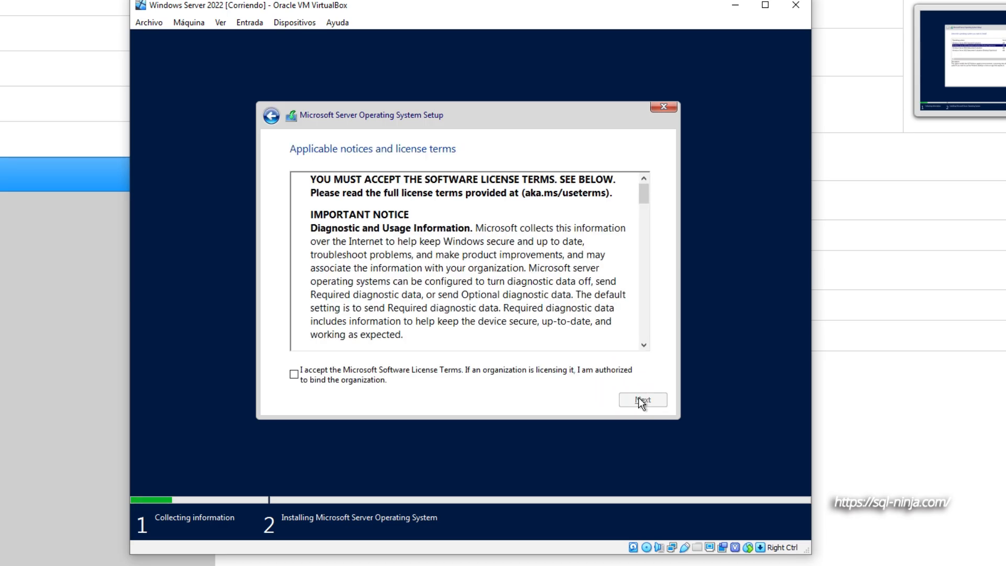
# - Accept the Microsoft license terms and install the operating system on Drive 0 Unallocated Space
pyautogui.click(408, 374)
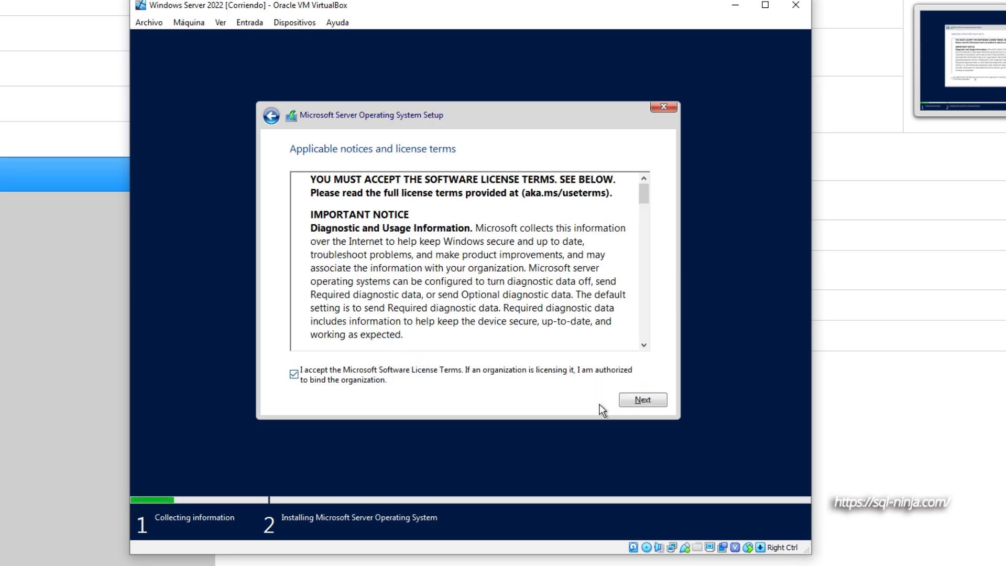
pyautogui.click(649, 402)
pyautogui.click(482, 270)
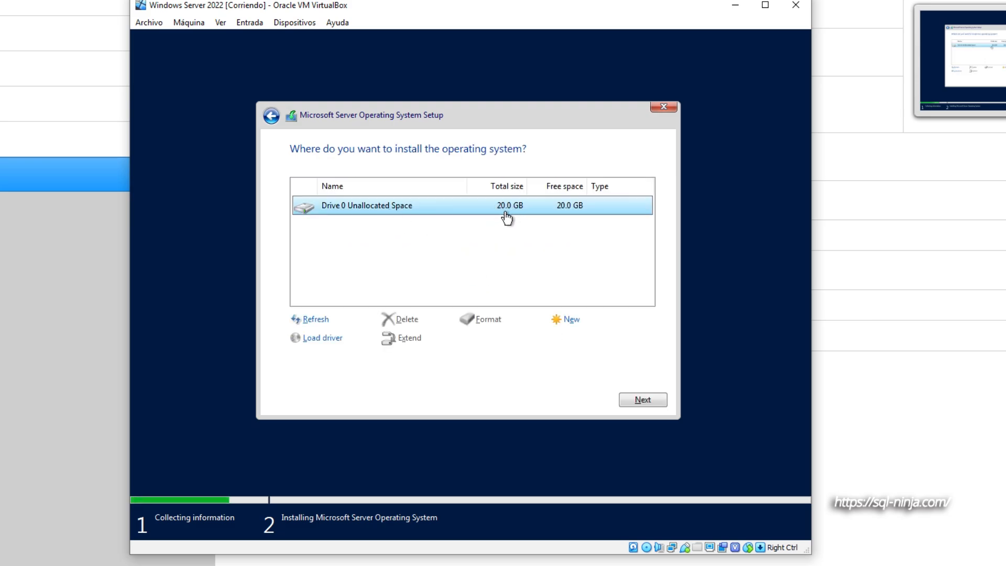
pyautogui.click(641, 402)
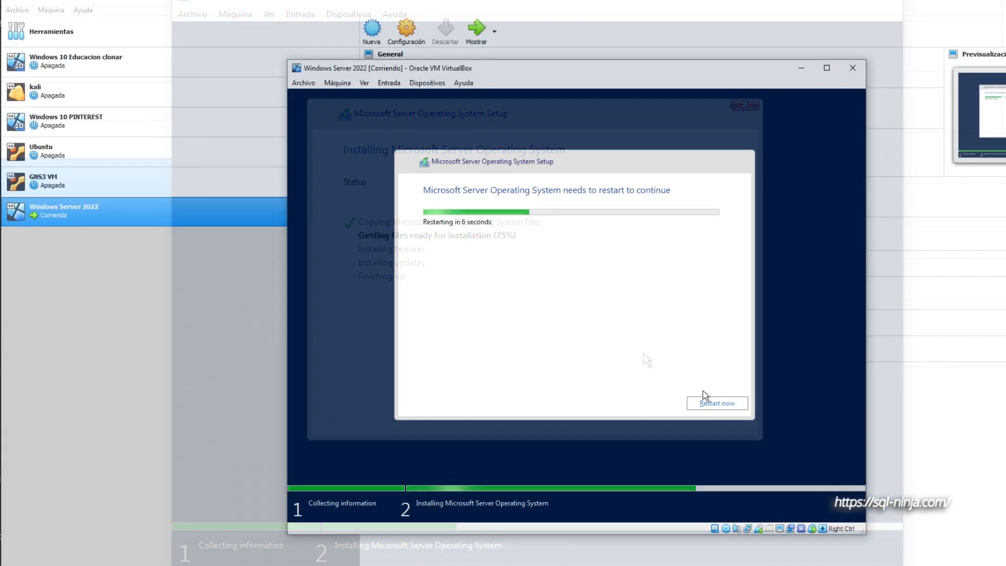
# - Restart the virtual machine after the installation and dismiss the mouse integration notices while it boots
pyautogui.click(729, 405)
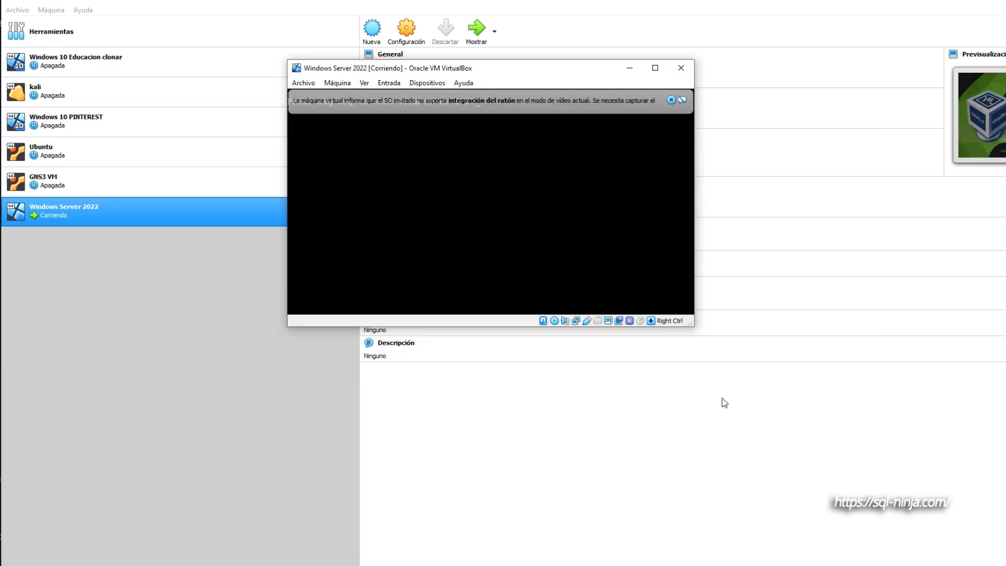
pyautogui.click(672, 100)
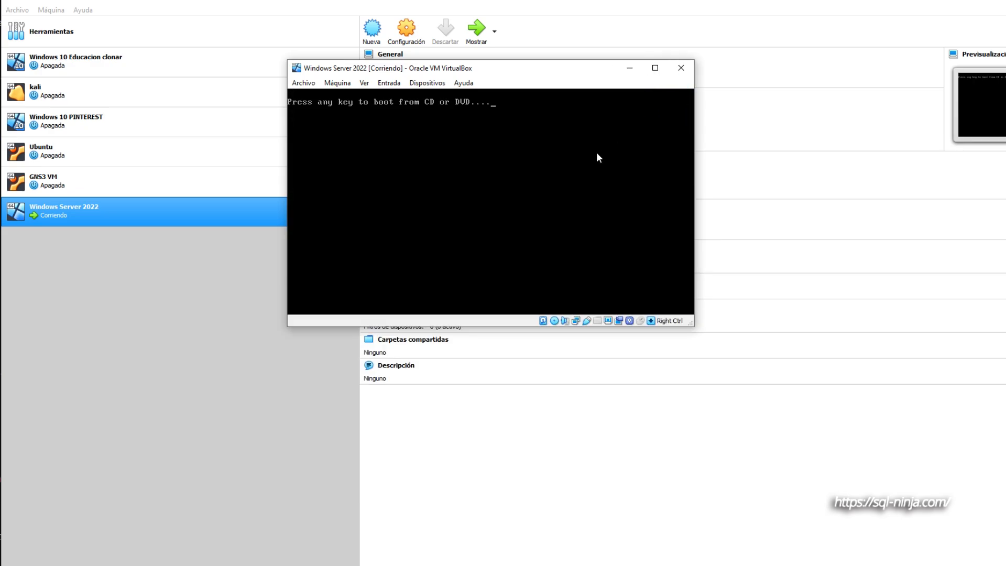
pyautogui.press('Return')
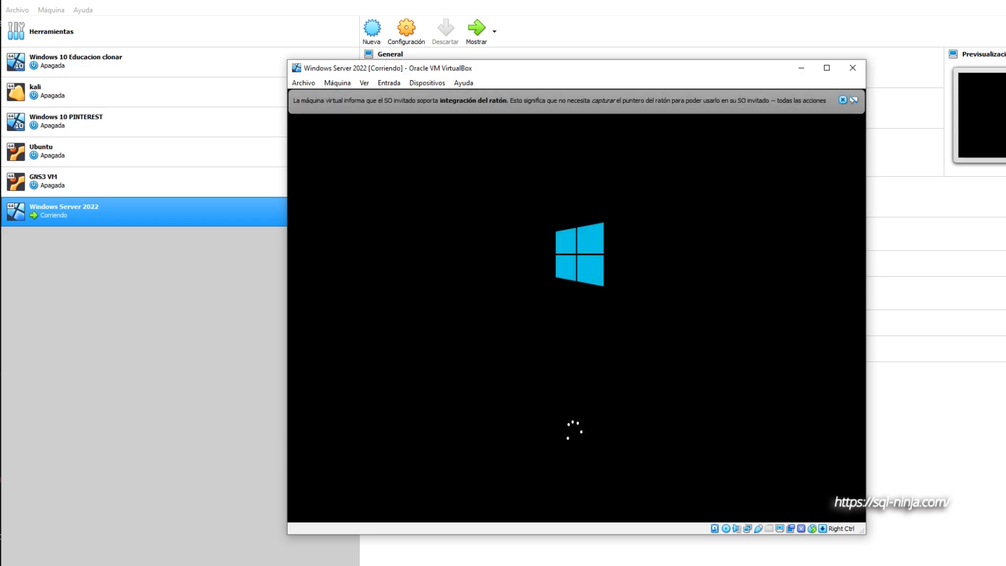
pyautogui.click(842, 100)
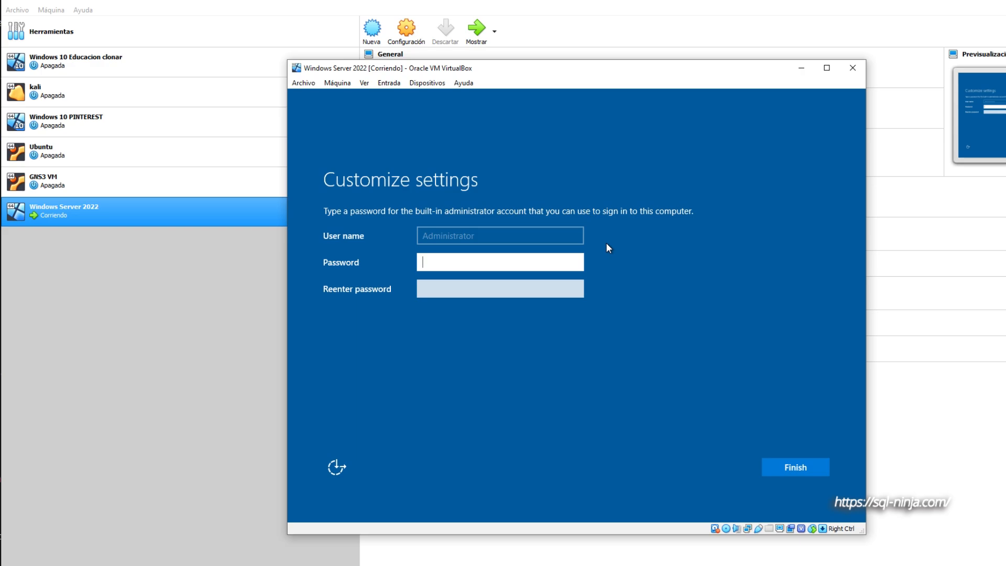
# - Enter and confirm the password for the built-in Administrator account and finish customizing the settings
pyautogui.write('•••••••••••')
pyautogui.press('Tab')
pyautogui.write('••••••••••••')
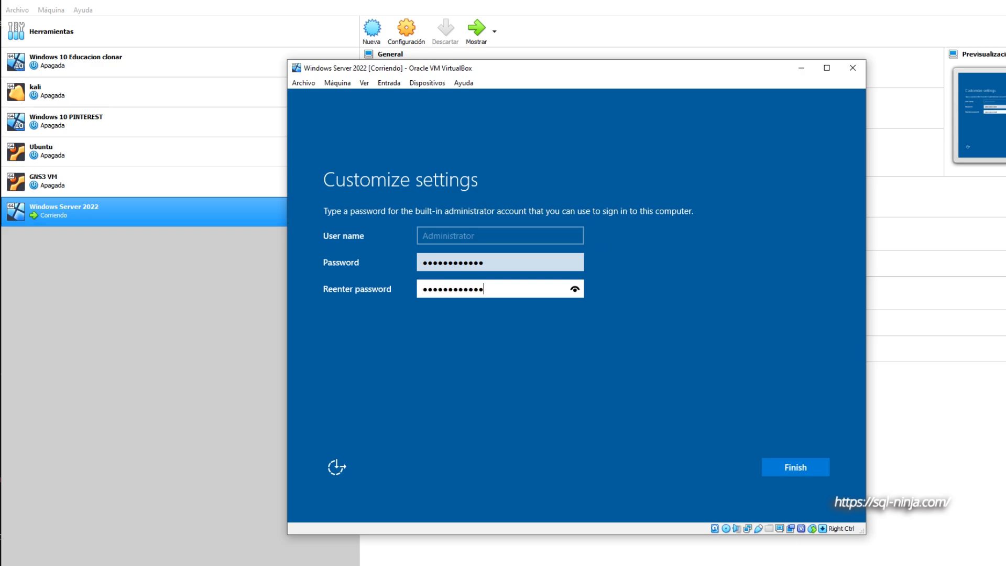
pyautogui.click(786, 467)
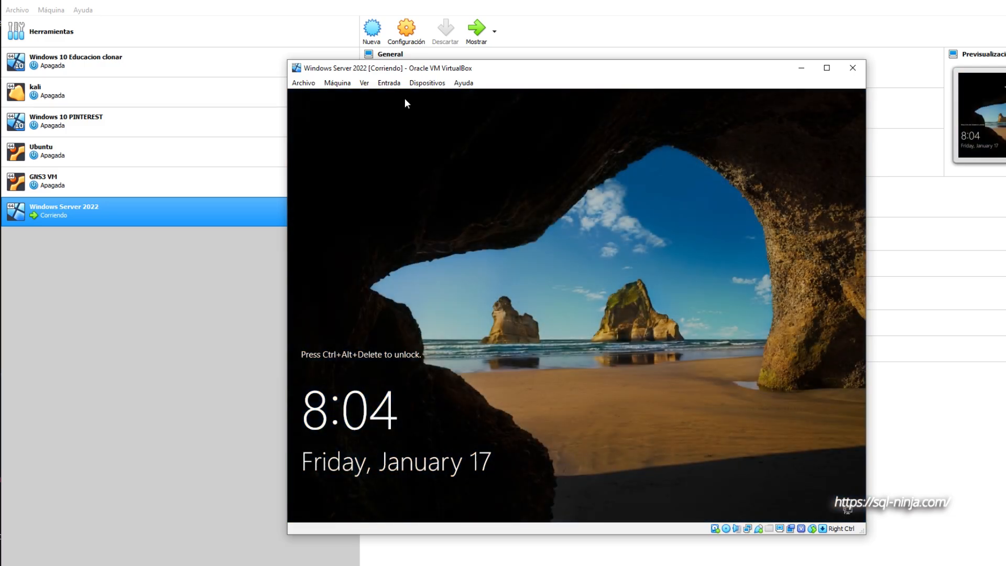
# - Send the Ctrl-Alt-Del sequence to the virtual machine to unlock the Administrator sign-in screen
pyautogui.click(389, 82)
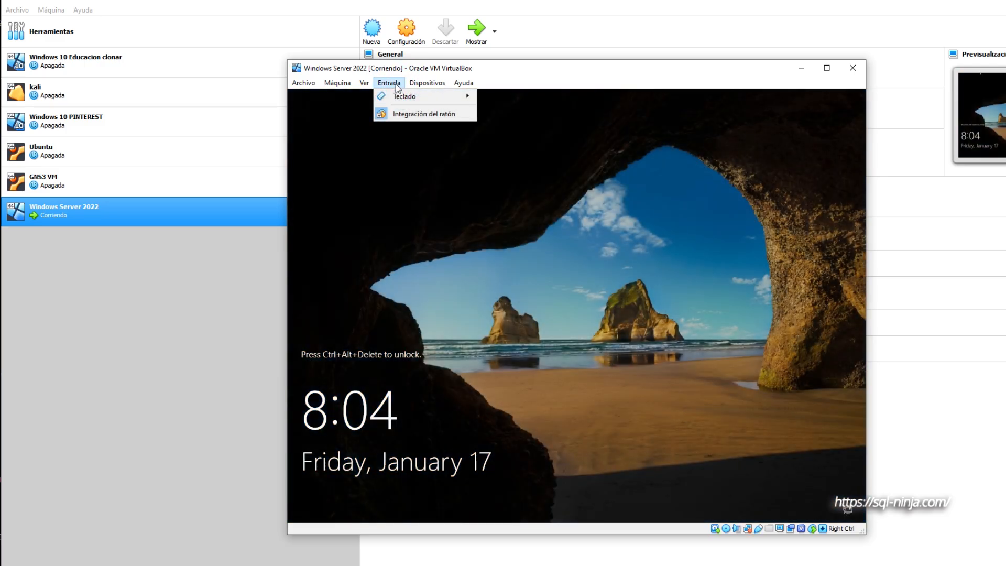
pyautogui.moveTo(414, 97)
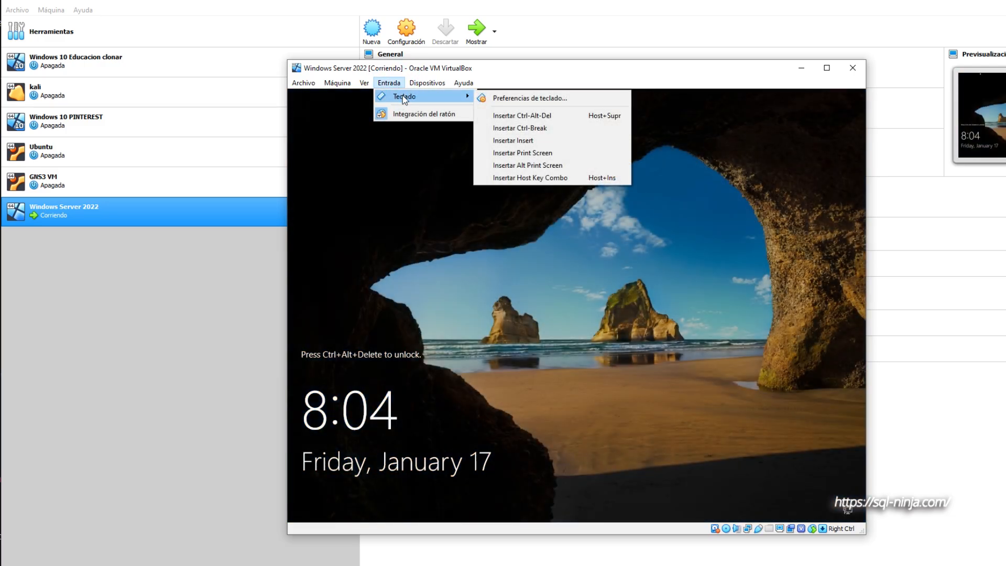
pyautogui.click(523, 115)
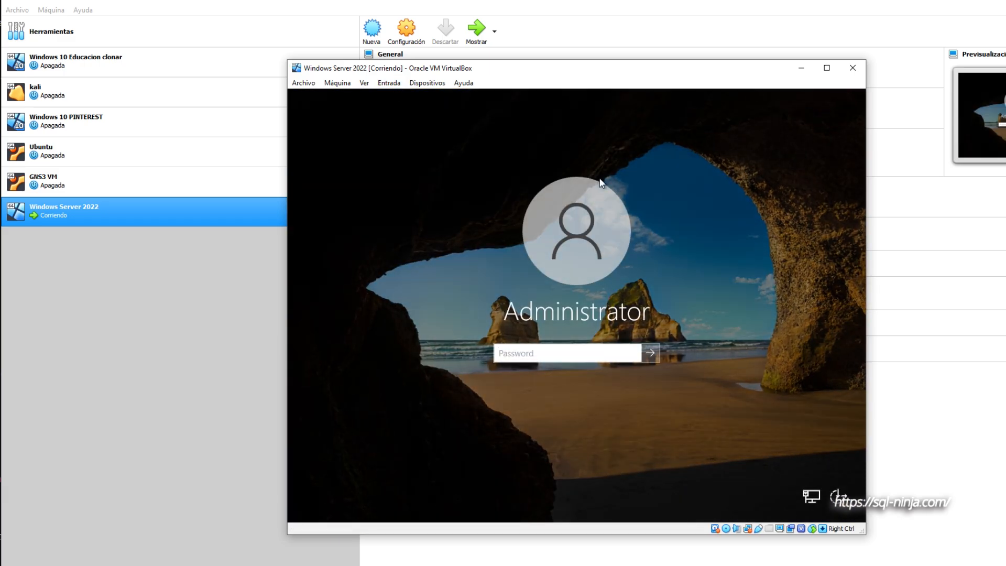
# - Enter the Administrator account password and sign in to Windows Server
pyautogui.write('•••••••••••••')
pyautogui.press('Return')
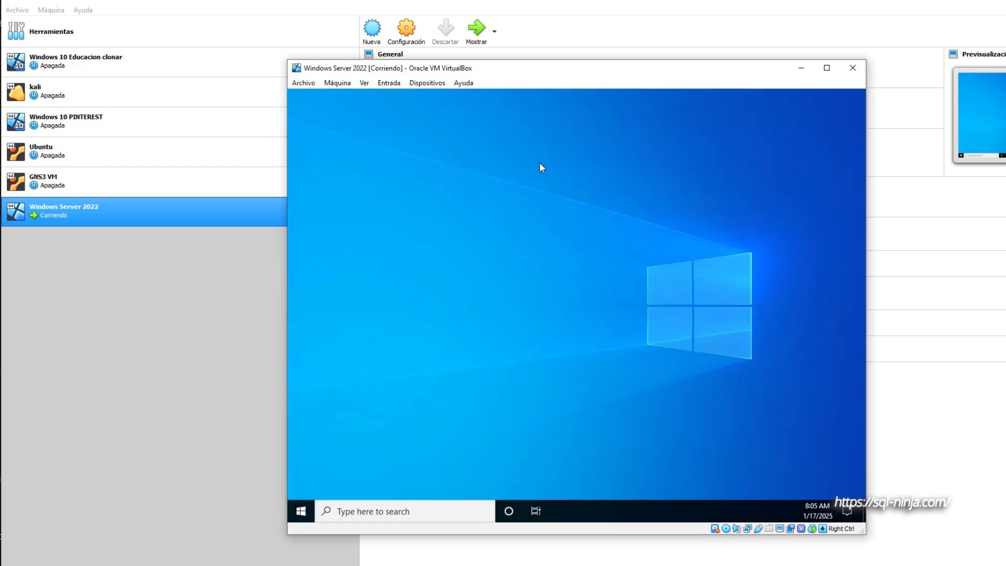
# - Decline network discovery for the guest and insert the Guest Additions CD image into the virtual machine
pyautogui.click(417, 85)
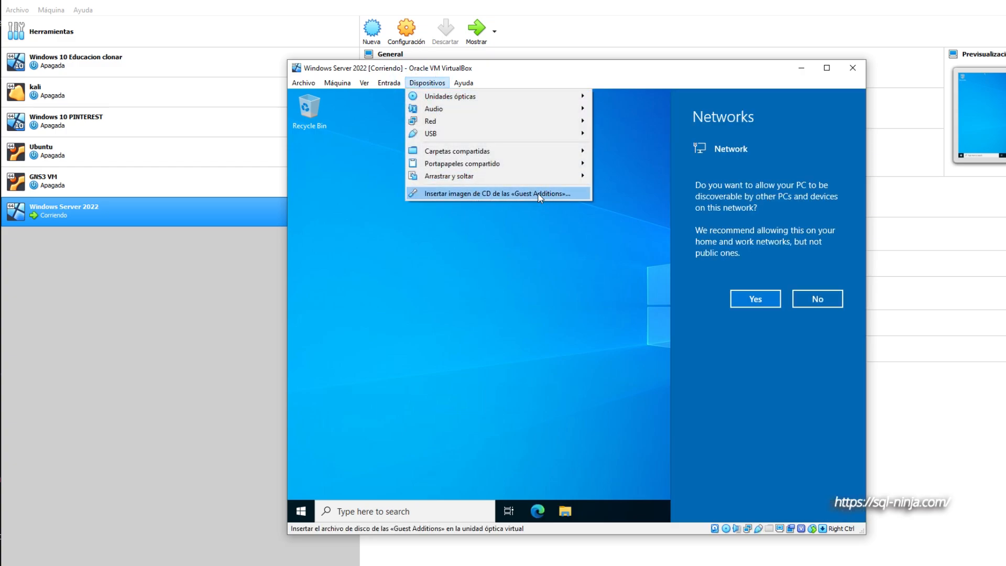
pyautogui.click(835, 302)
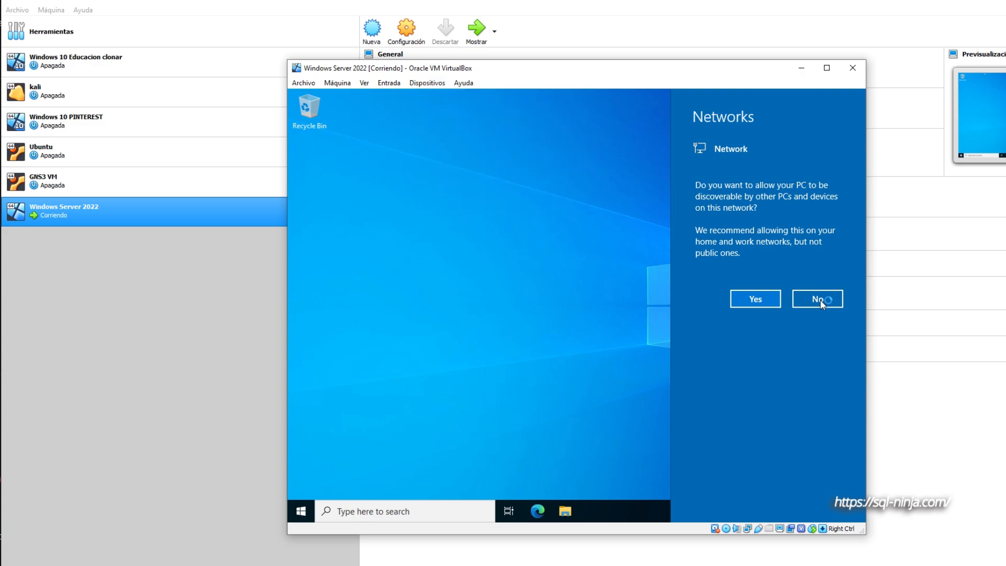
pyautogui.click(819, 300)
pyautogui.click(430, 85)
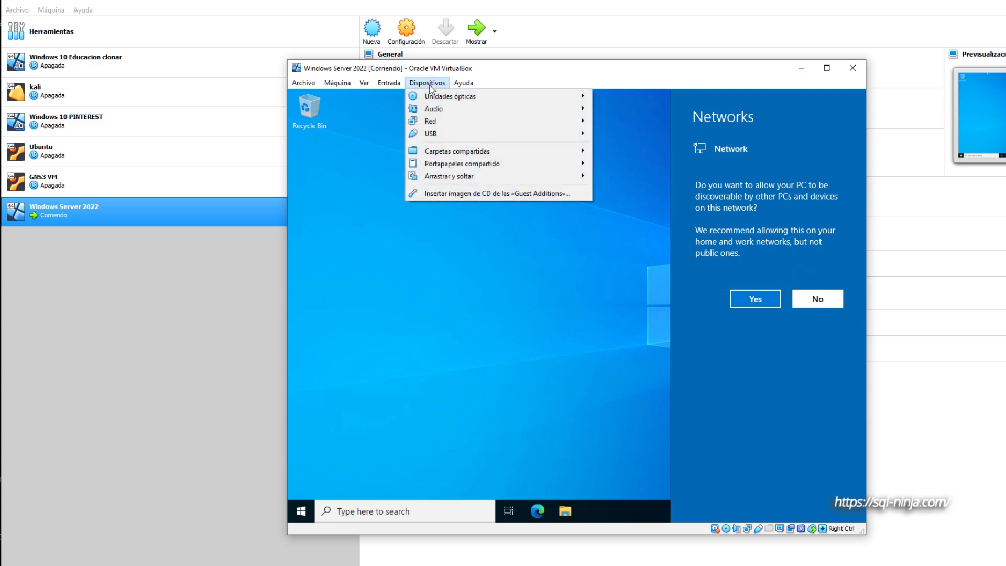
pyautogui.click(469, 193)
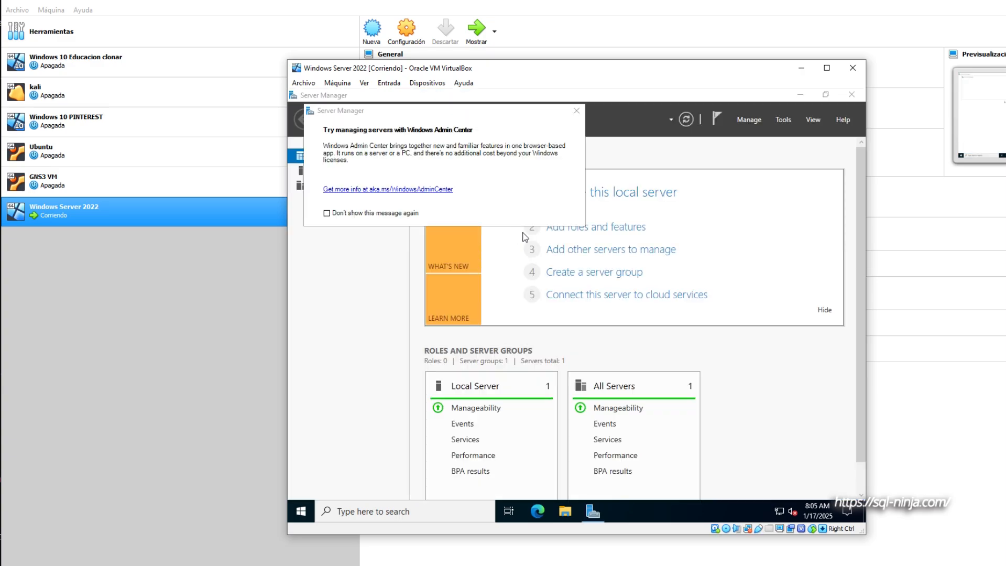
# - Close the Windows Admin Center notice and open the Guest Additions CD drive (D:) in File Explorer
pyautogui.click(578, 112)
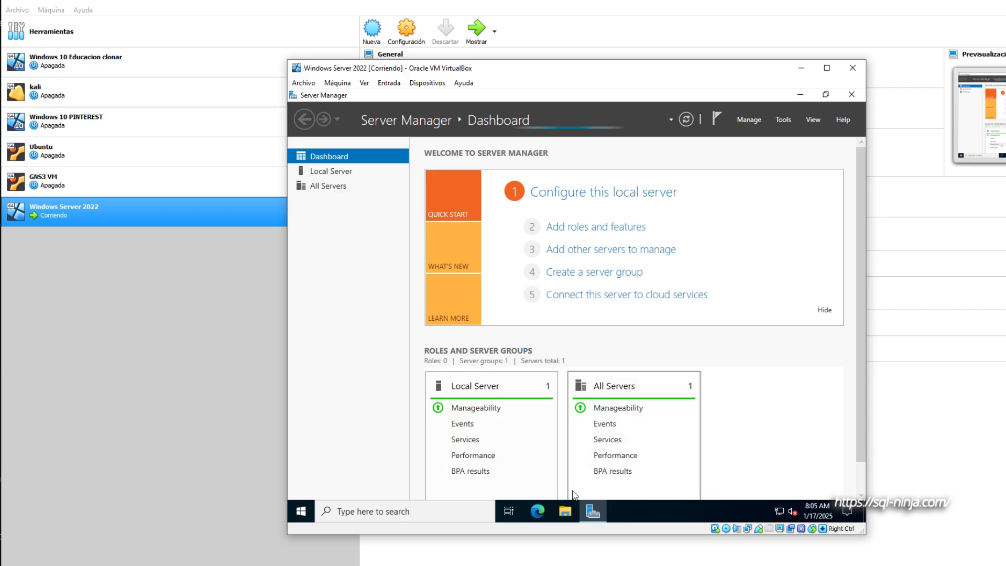
pyautogui.click(565, 511)
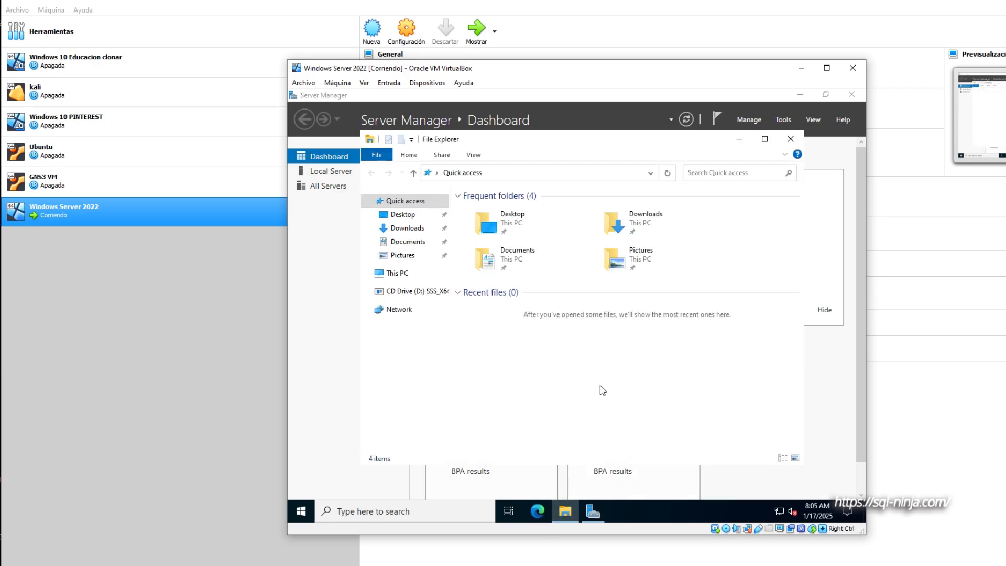
pyautogui.click(429, 292)
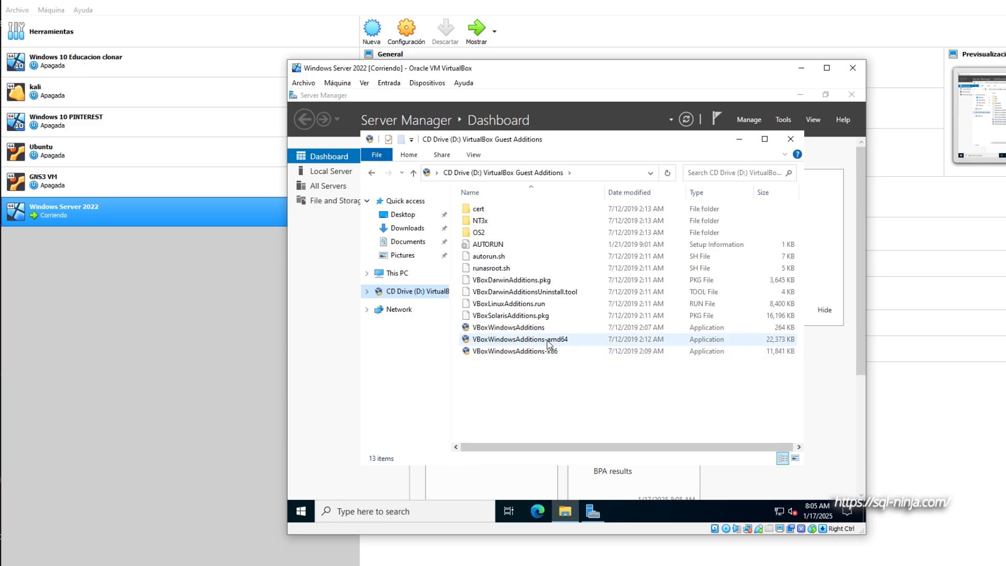
# - Run VBoxWindowsAdditions-amd64 as administrator and install it with the default folder and components, allowing the Oracle Corporation device software
pyautogui.rightClick(549, 341)
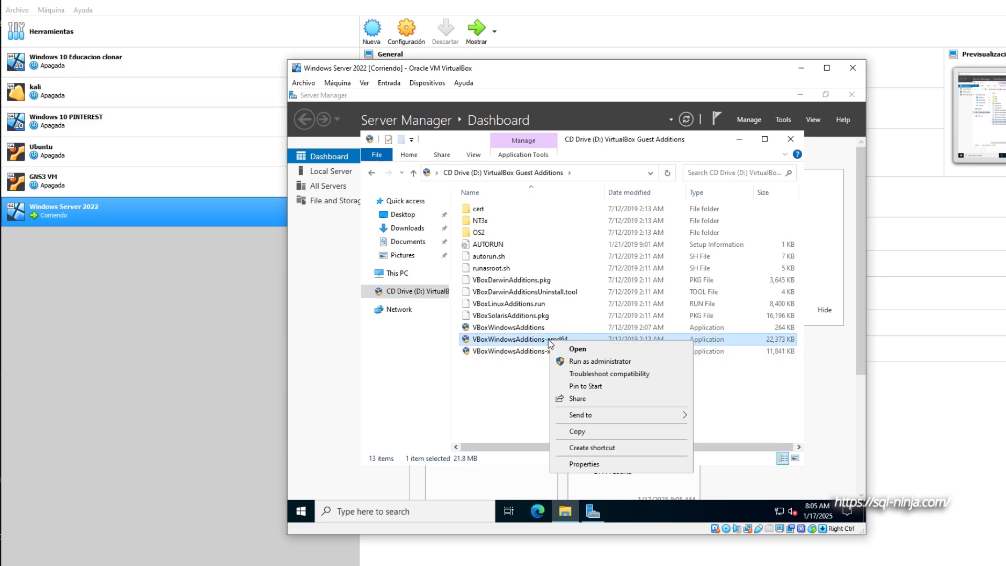
pyautogui.click(602, 362)
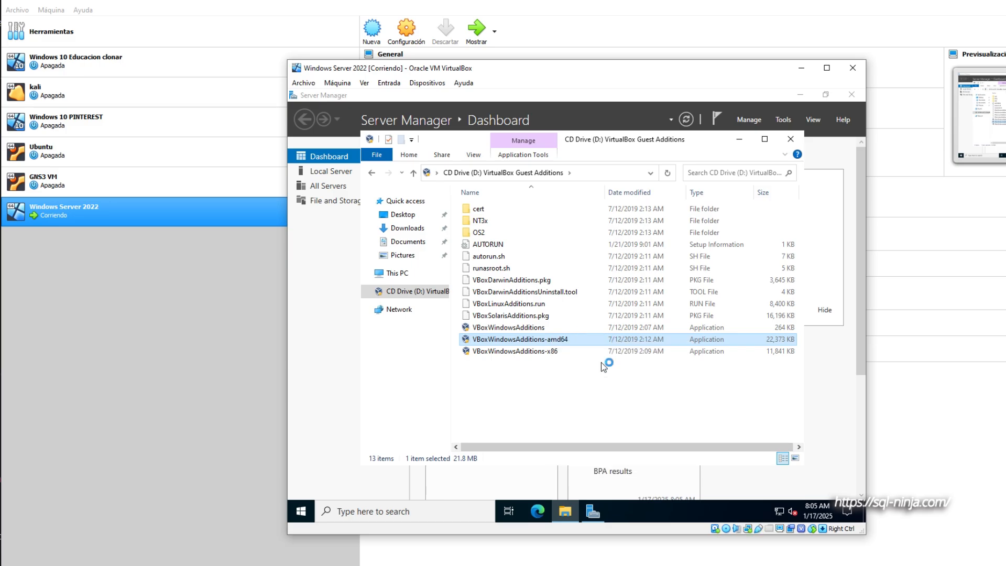
pyautogui.click(639, 390)
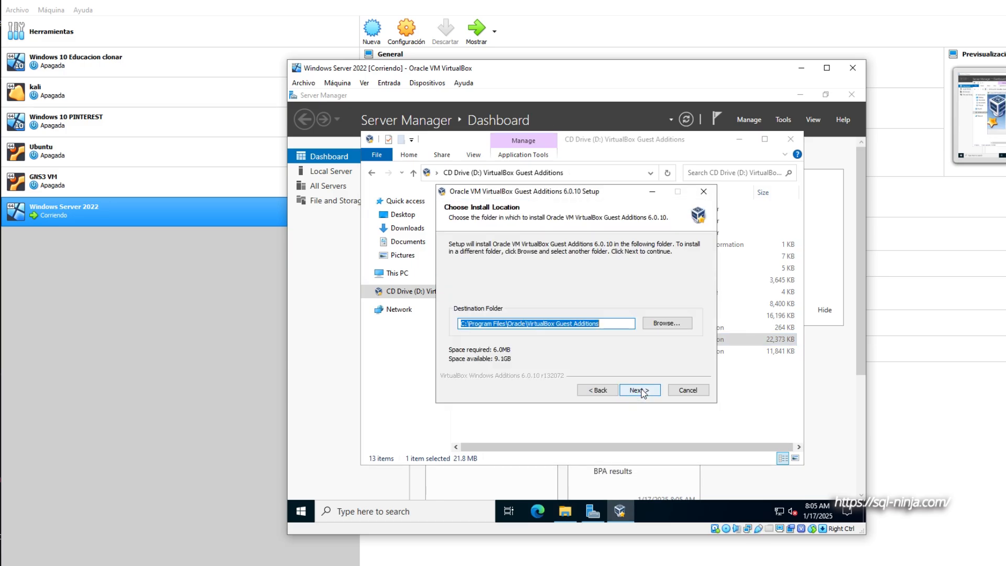
pyautogui.click(642, 389)
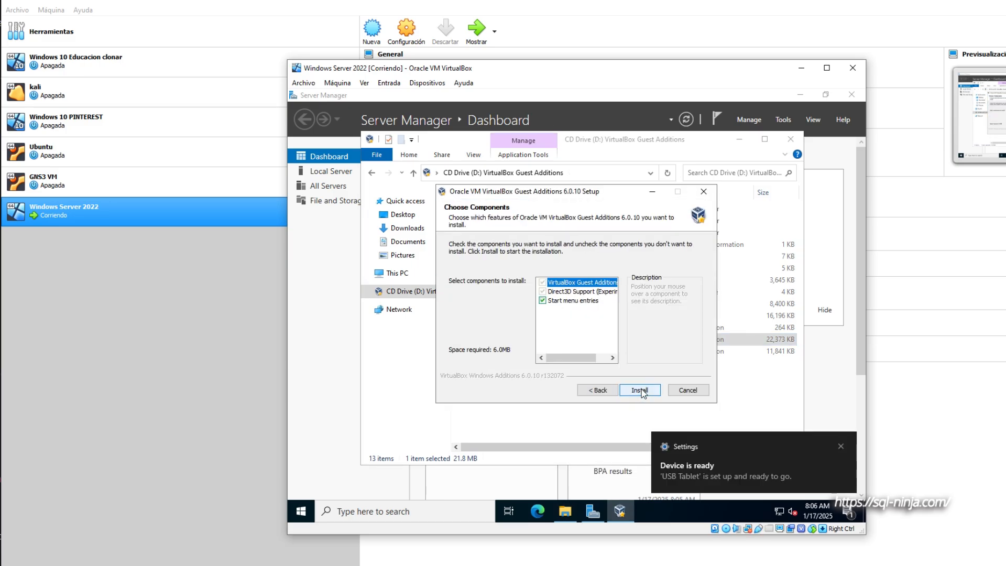
pyautogui.click(641, 389)
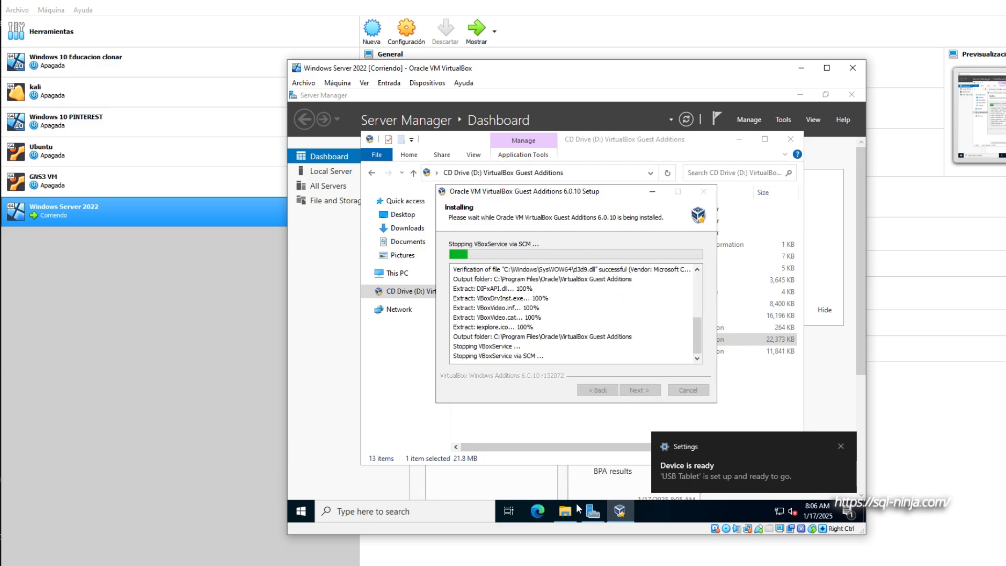
pyautogui.click(565, 513)
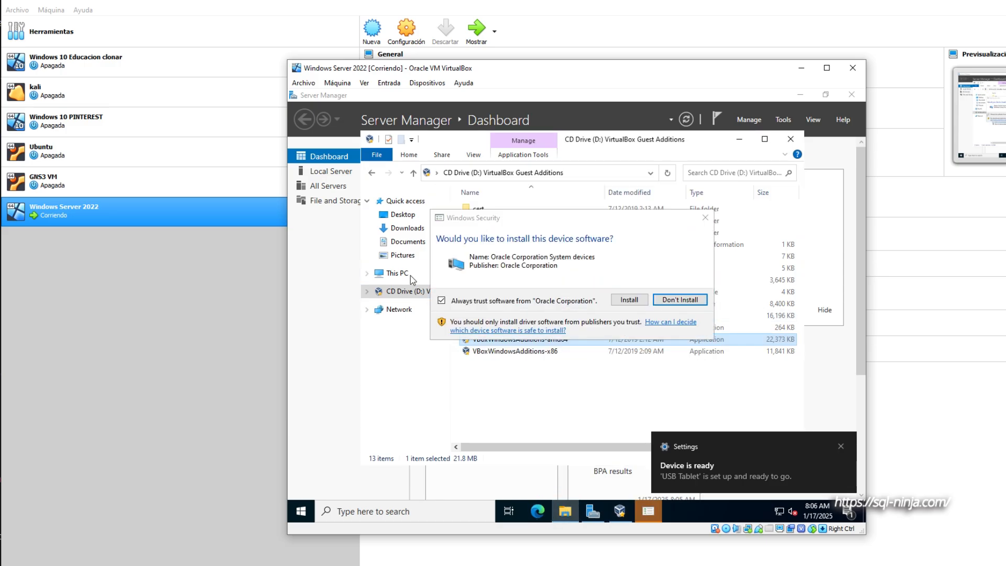
pyautogui.click(628, 300)
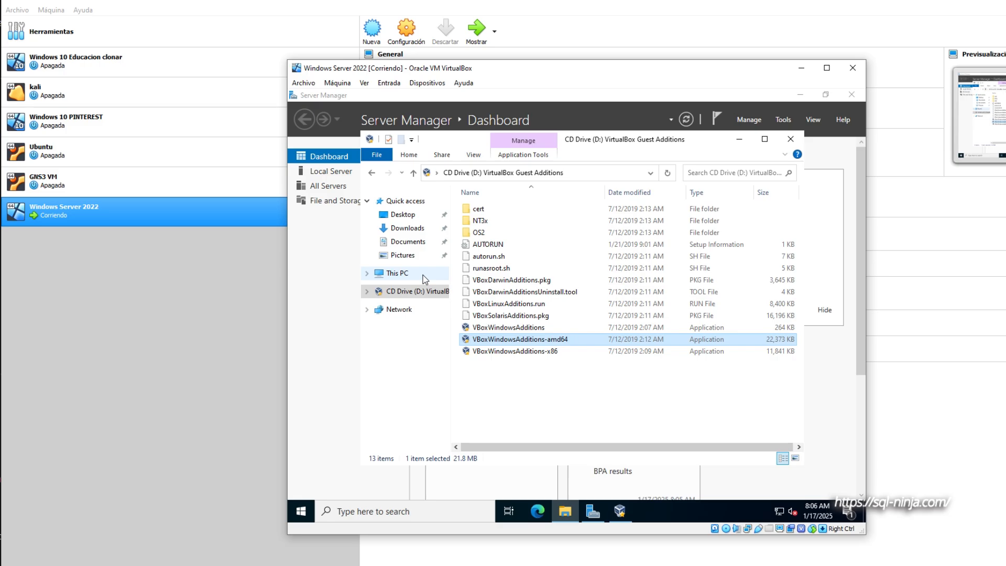
# - Minimize File Explorer and finish the Guest Additions setup with the manual reboot option
pyautogui.click(422, 274)
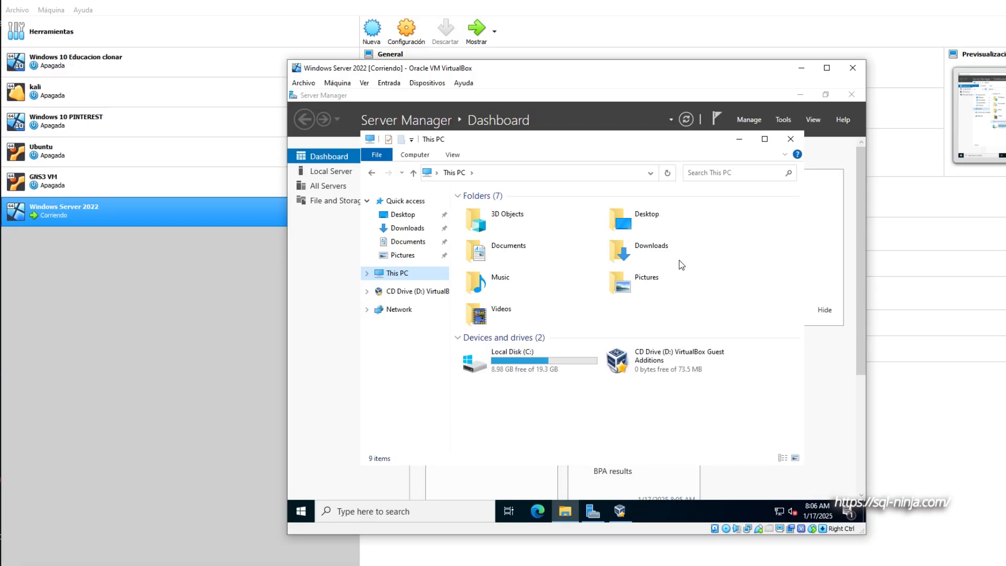
pyautogui.click(744, 145)
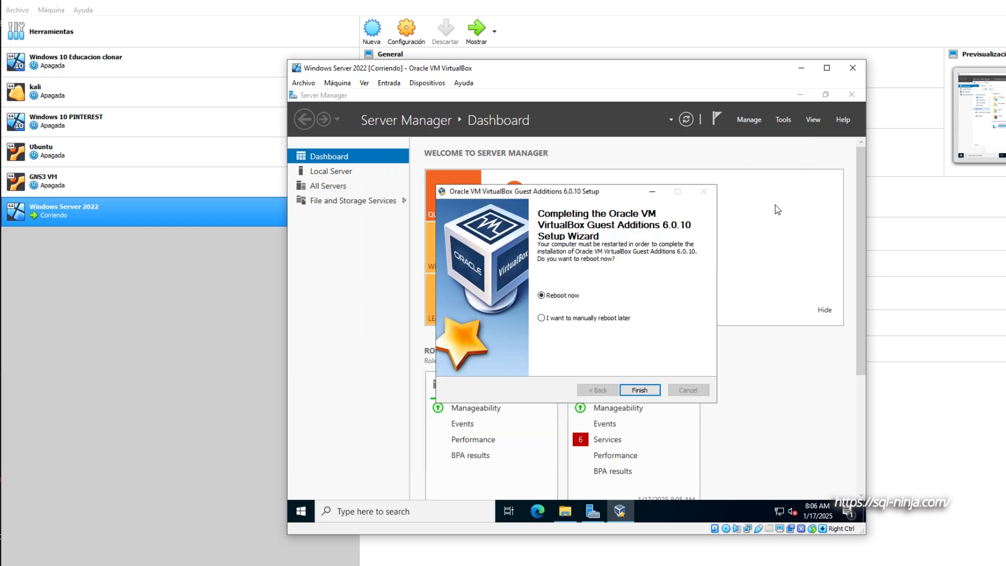
pyautogui.click(592, 318)
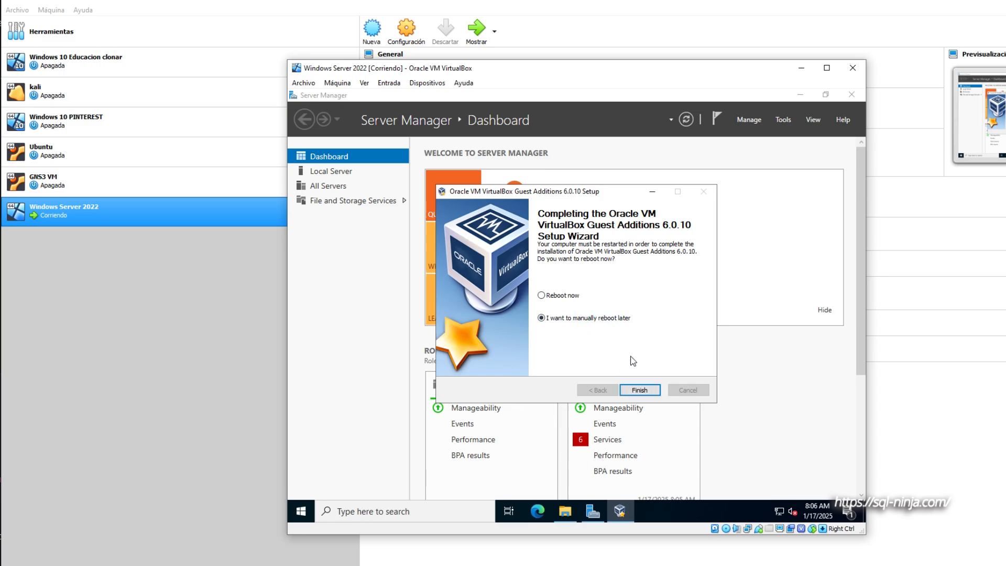
pyautogui.click(639, 390)
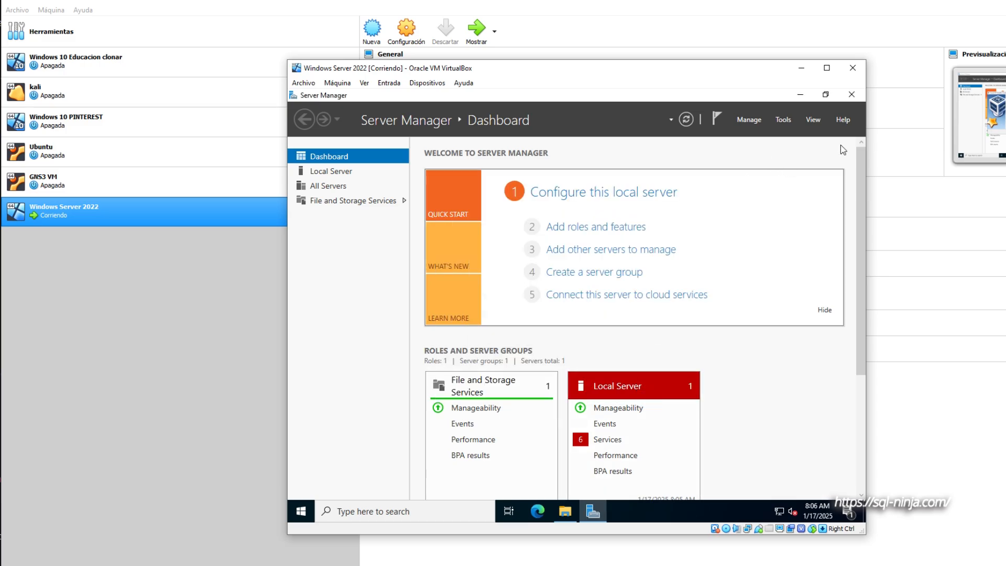
# - Close Server Manager and shut down the Windows Server guest
pyautogui.click(852, 95)
pyautogui.click(300, 512)
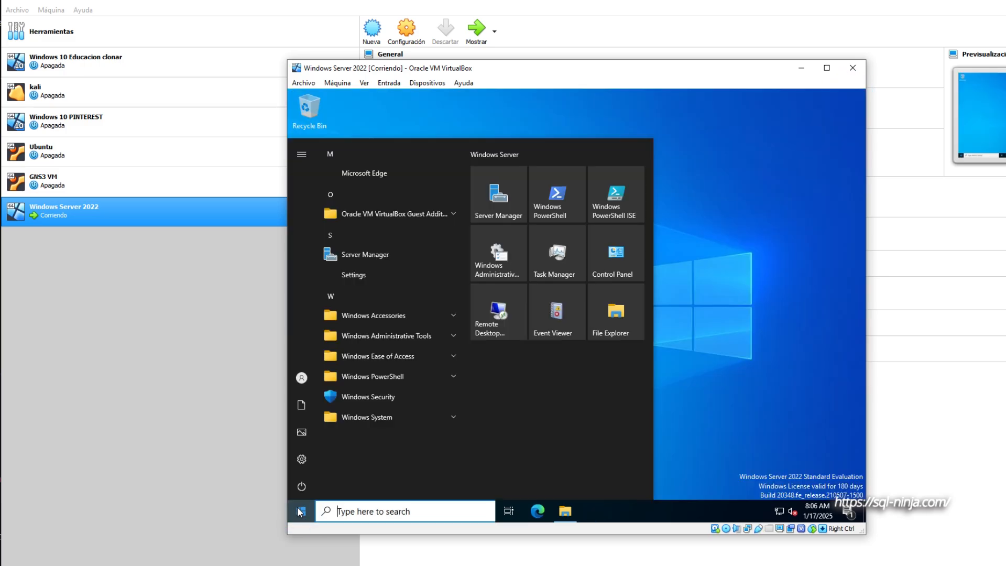
pyautogui.moveTo(306, 484)
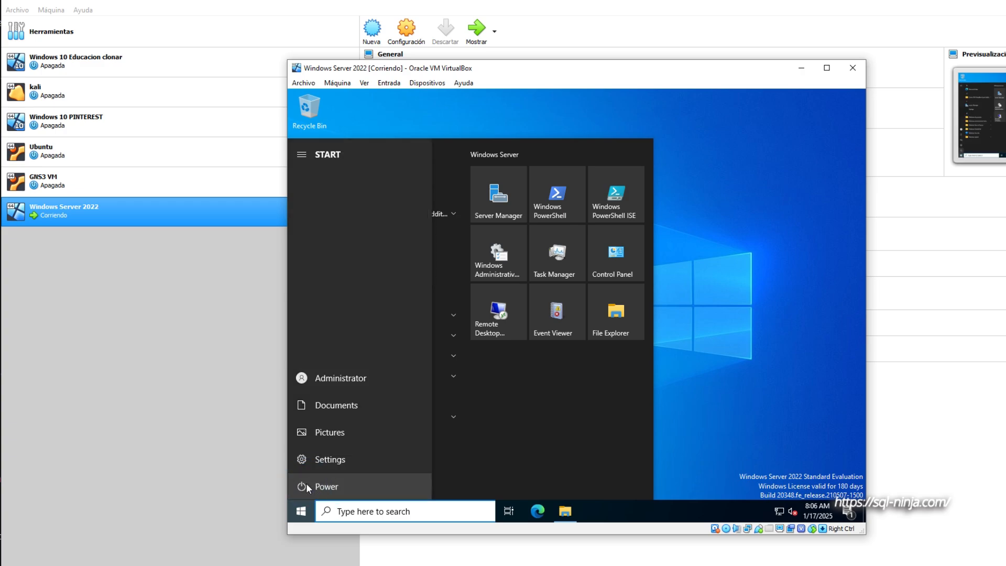
pyautogui.click(338, 487)
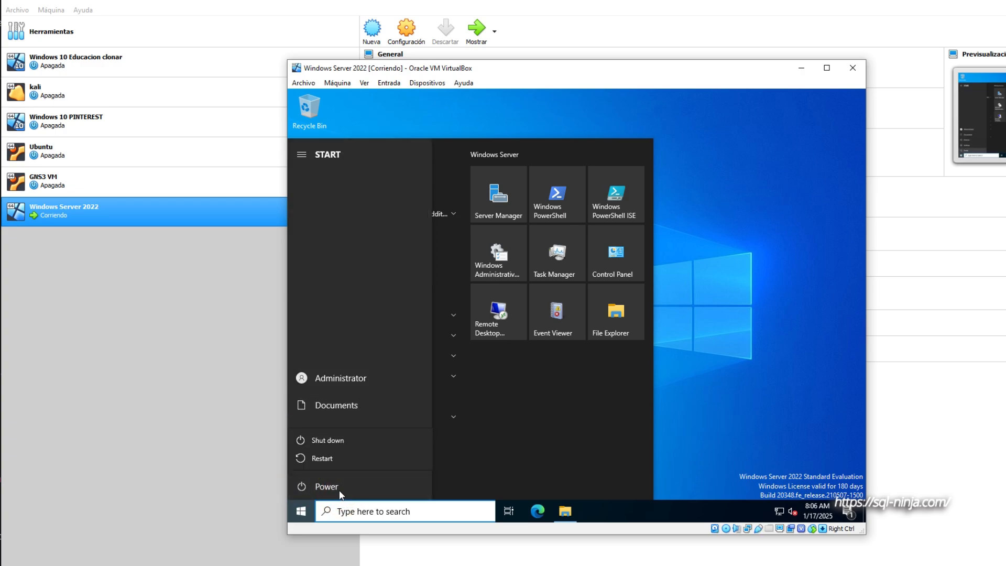
pyautogui.click(341, 443)
pyautogui.click(448, 453)
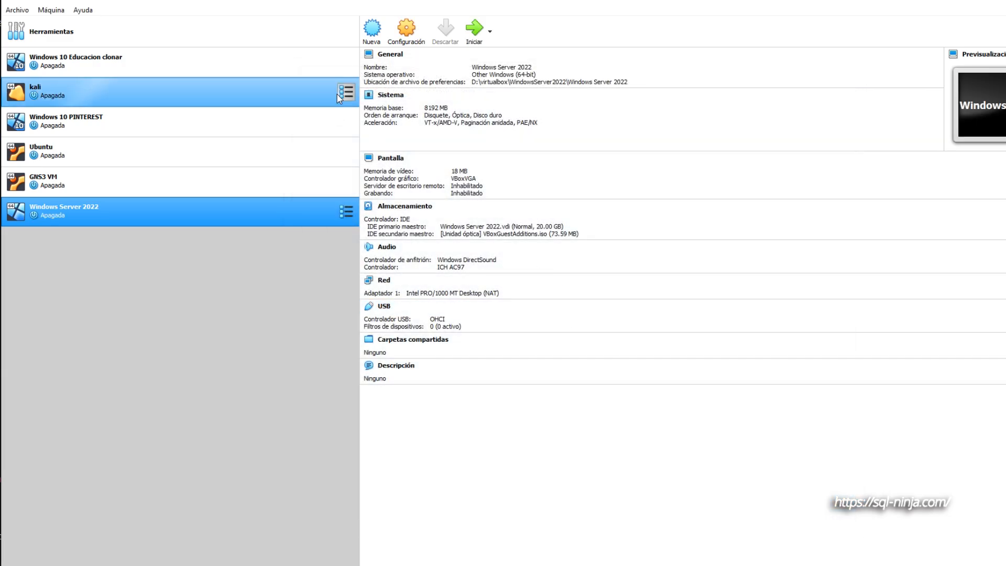
# - Remove the optical drive holding VBoxGuestAdditions.iso from the Windows Server 2022 machine's storage settings
pyautogui.click(411, 38)
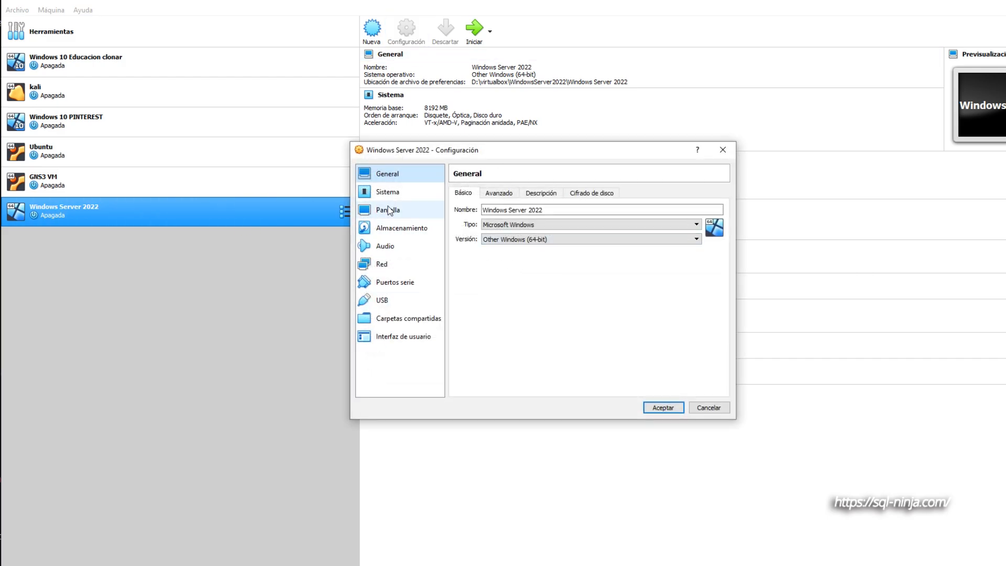
pyautogui.click(405, 228)
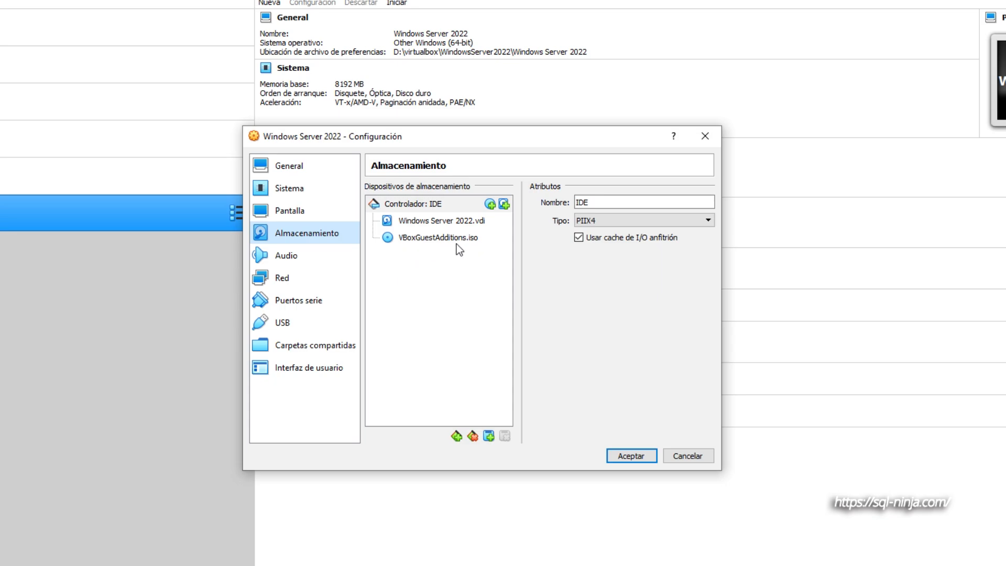
pyautogui.click(449, 221)
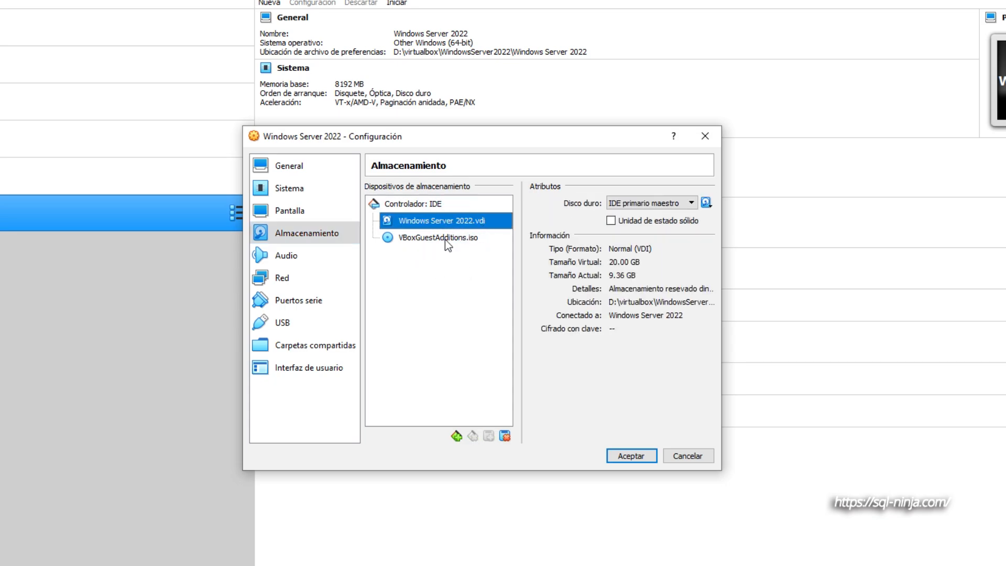
pyautogui.click(445, 238)
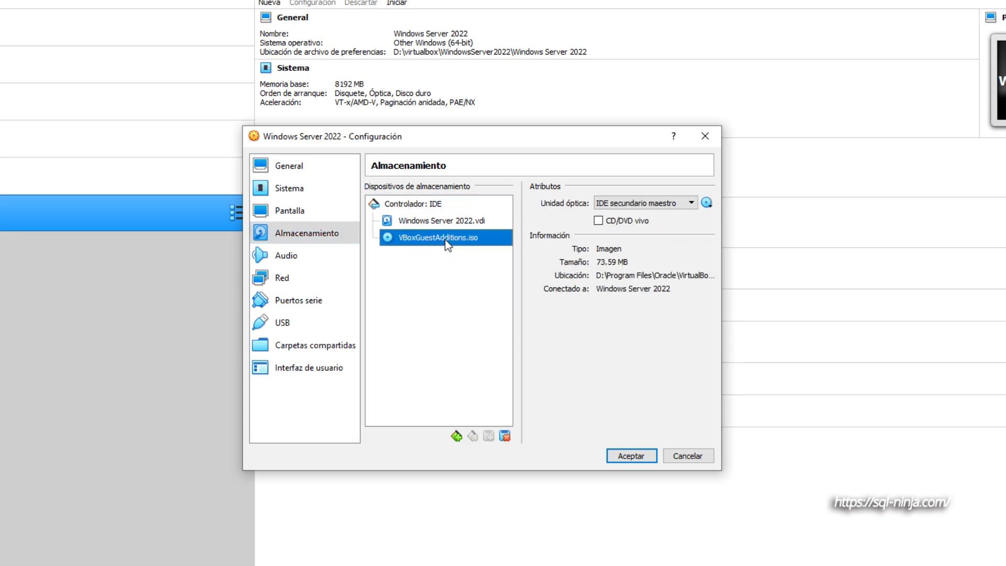
pyautogui.click(505, 436)
pyautogui.click(454, 352)
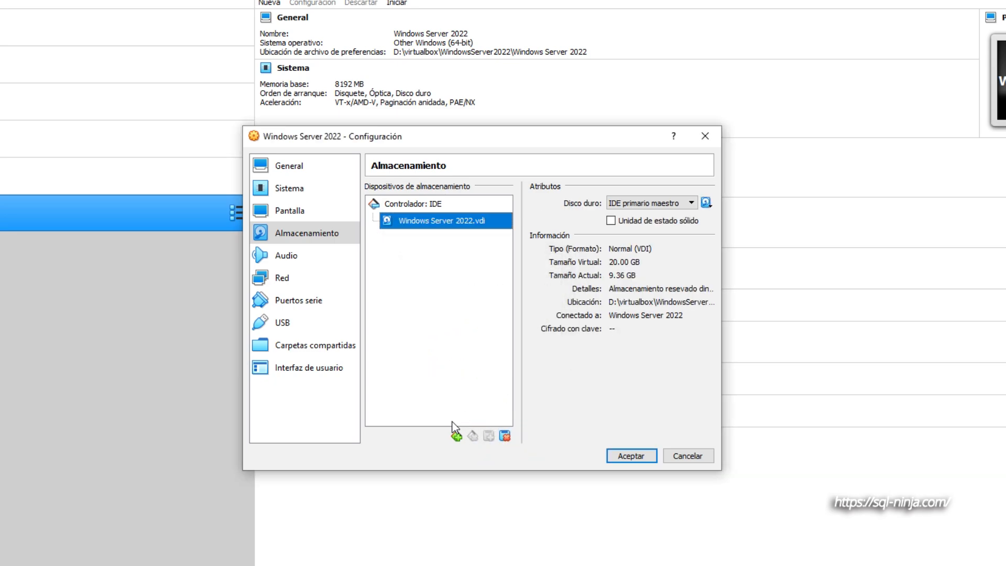
# - Add a hard disk to the IDE controller and start creating a new virtual disk of type VDI
pyautogui.click(429, 205)
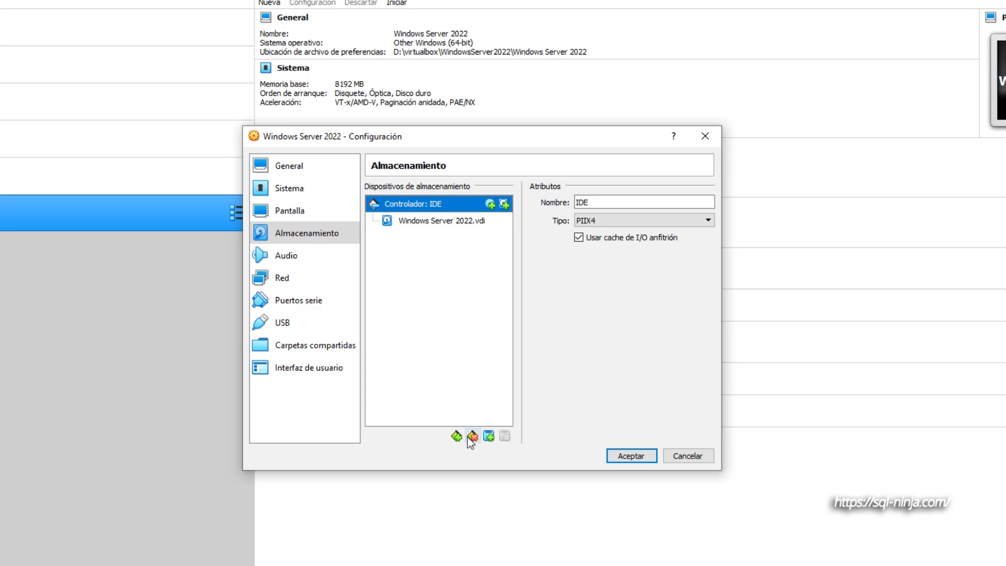
pyautogui.click(489, 436)
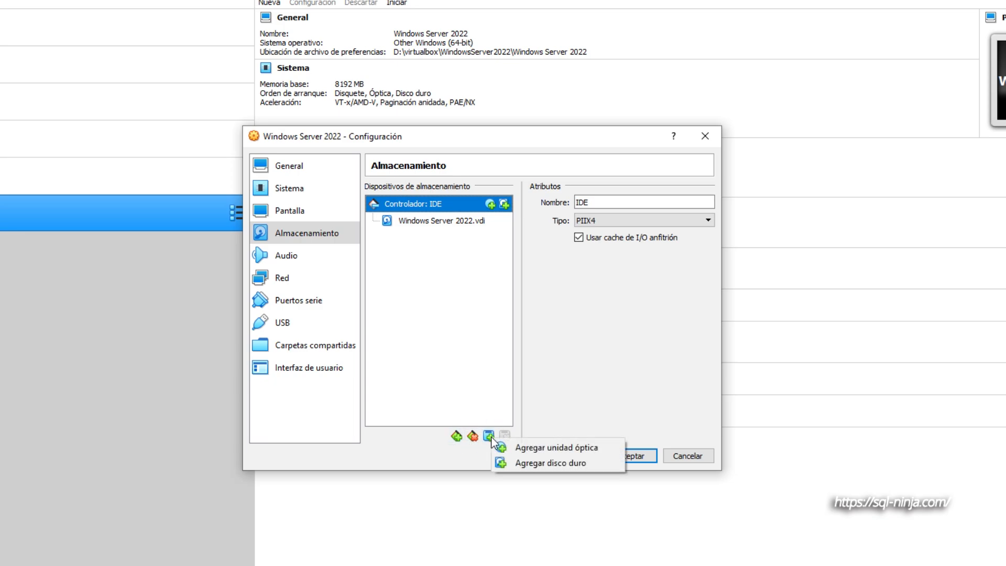
pyautogui.click(563, 462)
pyautogui.click(445, 352)
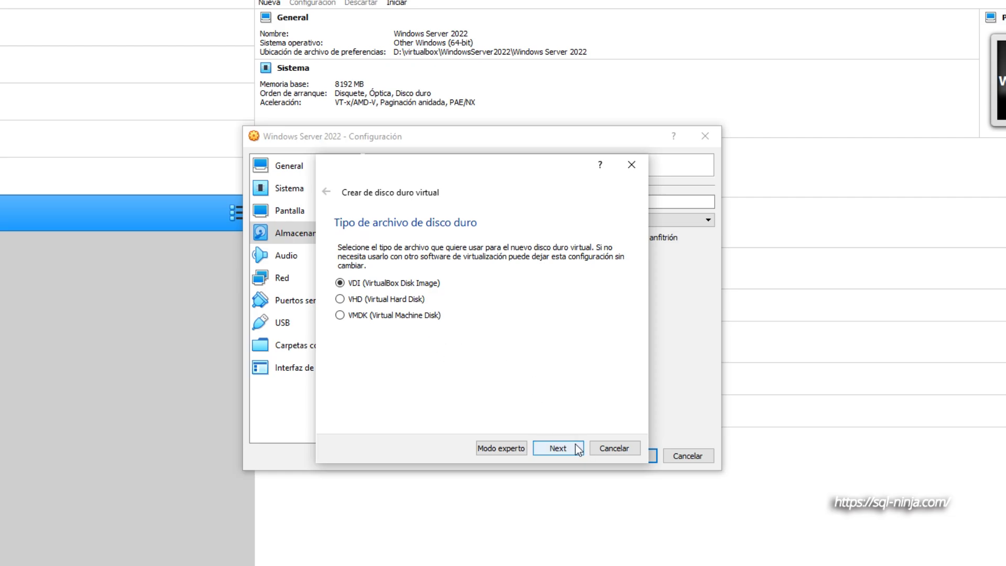
pyautogui.click(560, 447)
pyautogui.click(562, 448)
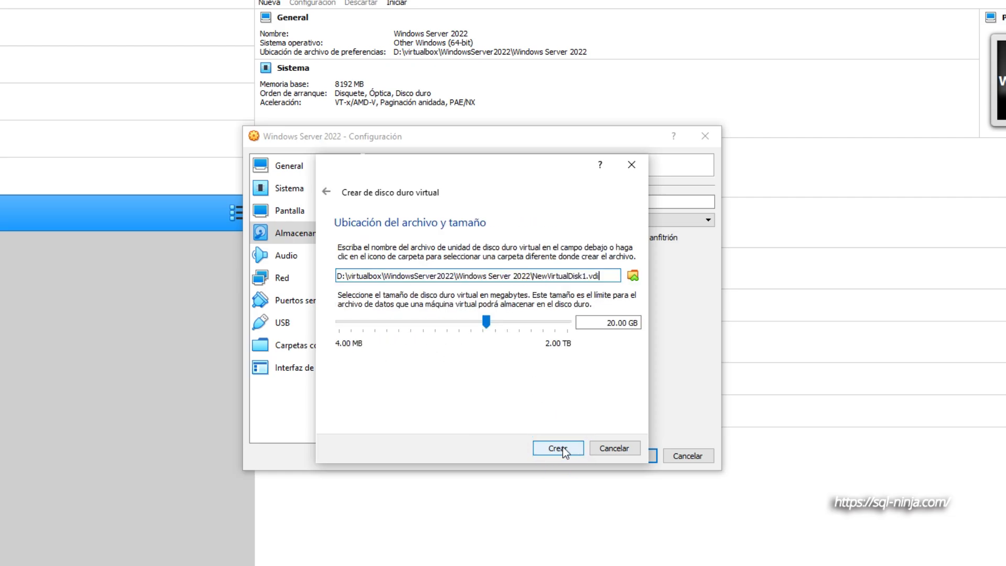
# - Set the new virtual disk's size to 2.00 GB and name its file tempdb.vdi
pyautogui.click(614, 324)
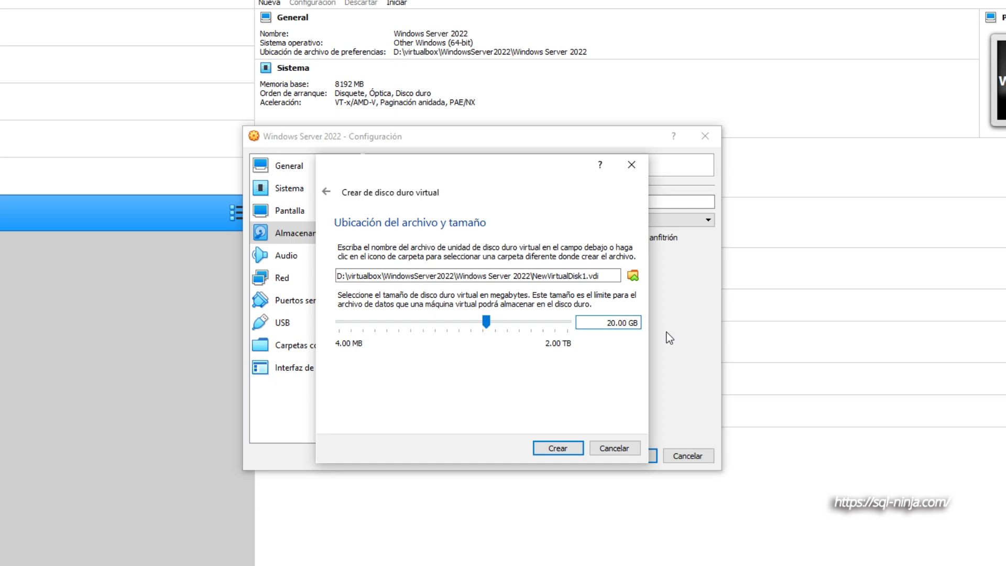
pyautogui.press('BackSpace')
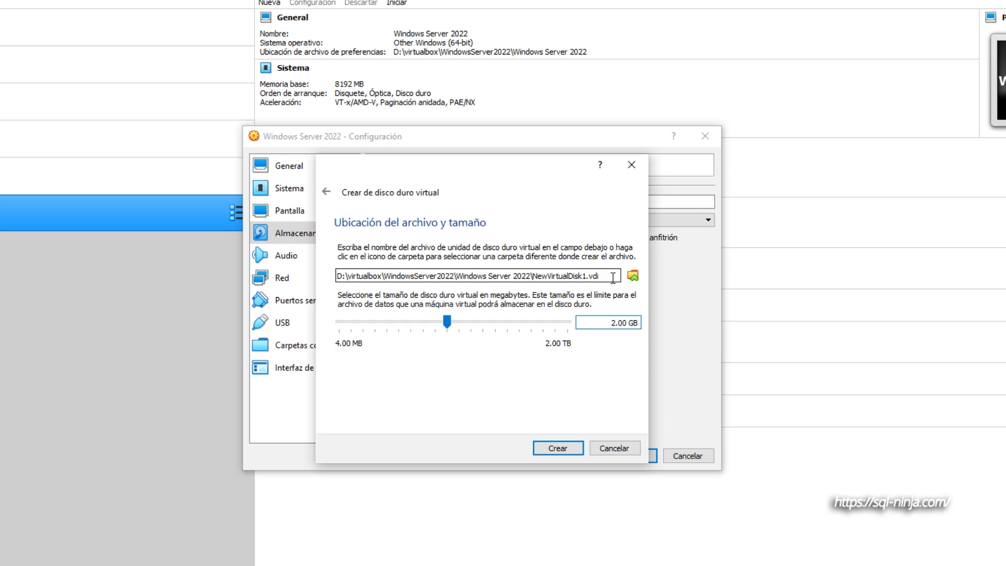
pyautogui.click(584, 276)
pyautogui.moveTo(585, 277); pyautogui.dragTo(534, 276)
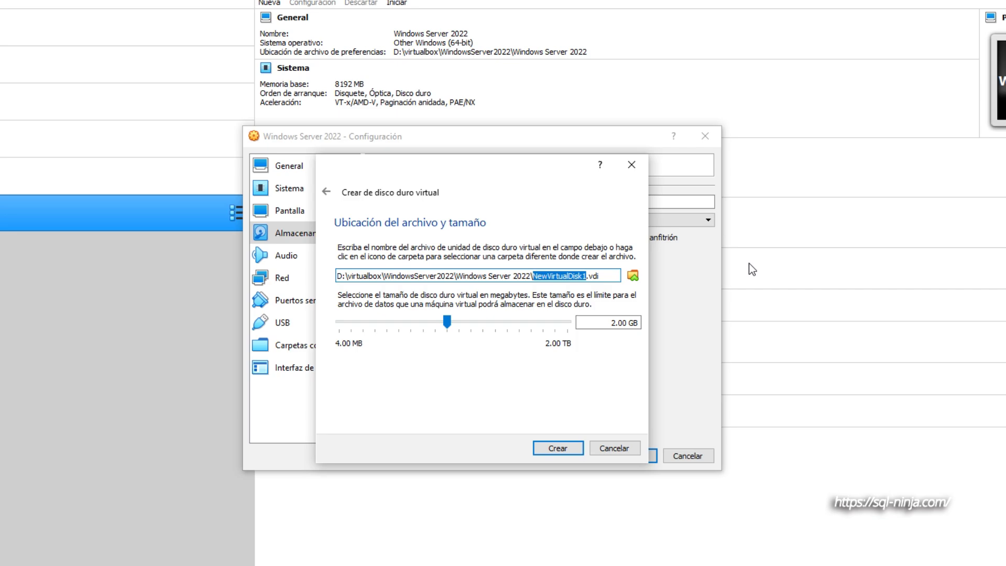
pyautogui.write('tempdb')
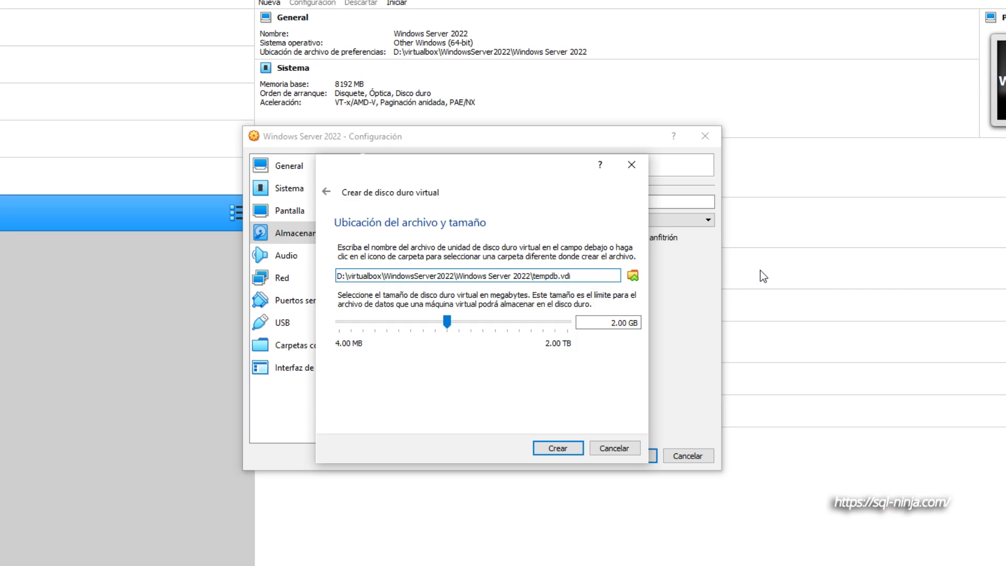
# - Create the tempdb.vdi disk and save the machine's storage settings
pyautogui.click(554, 449)
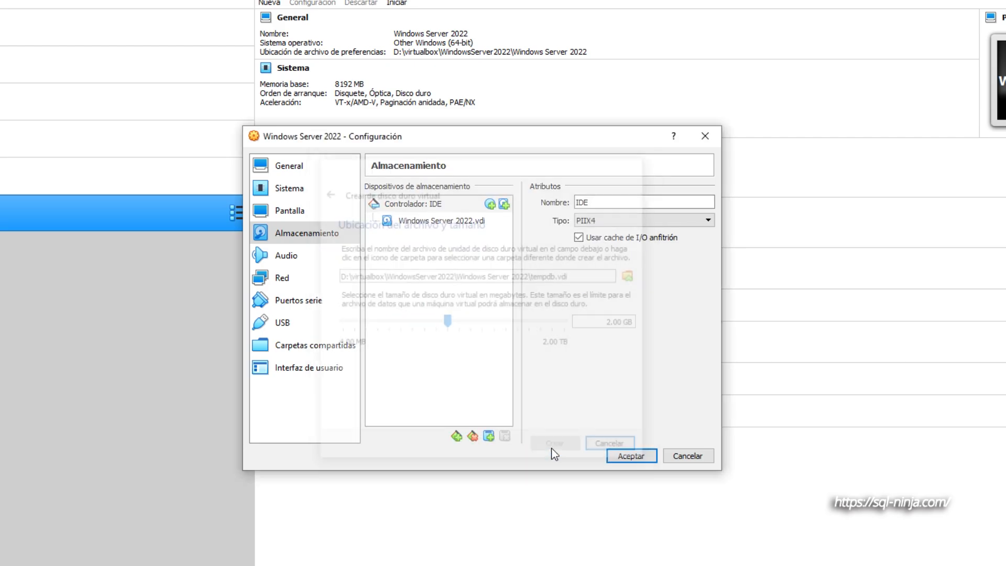
pyautogui.click(626, 455)
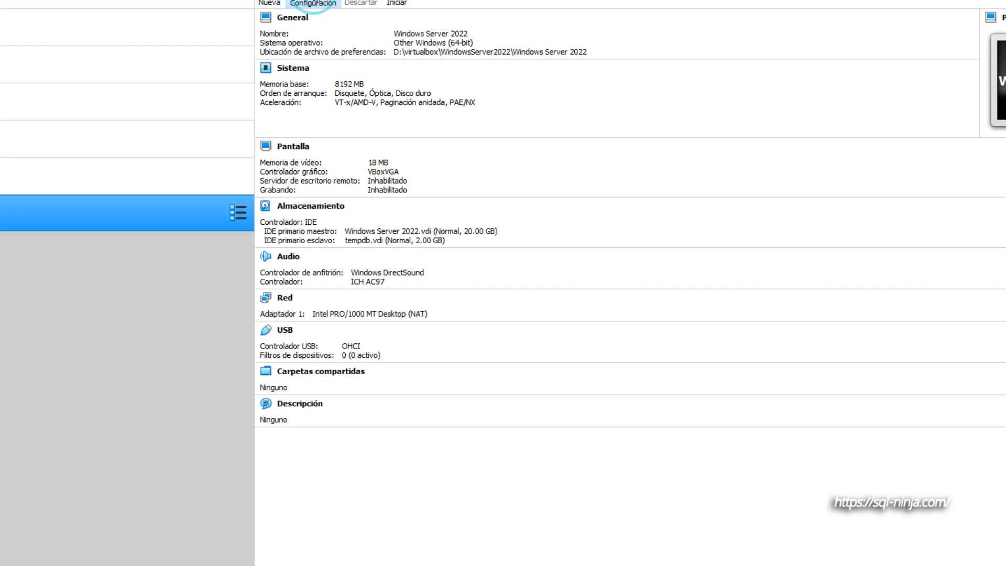
# - Reopen the Windows Server 2022 machine's storage settings and start creating another VDI hard disk on the IDE controller
pyautogui.click(312, 3)
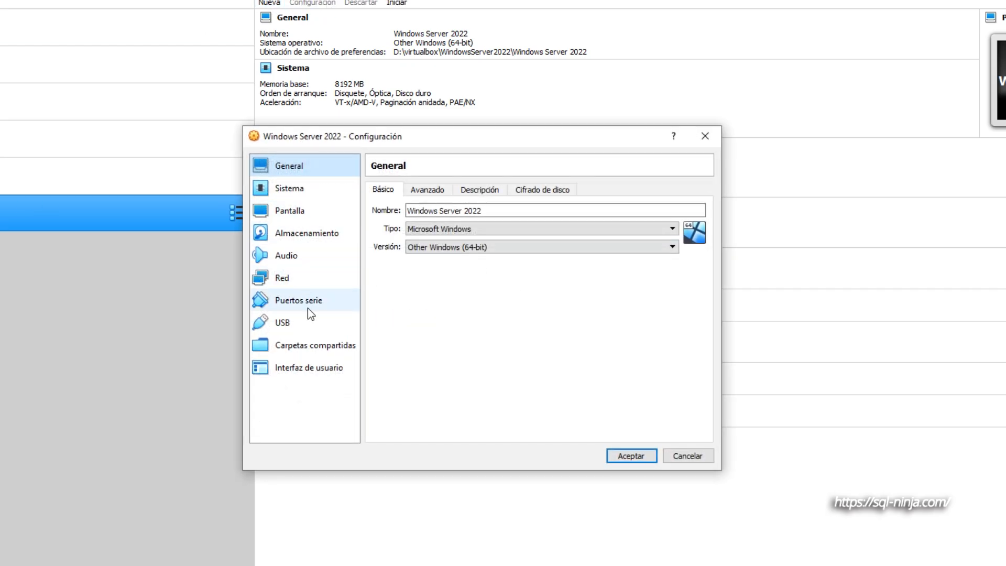
pyautogui.click(312, 237)
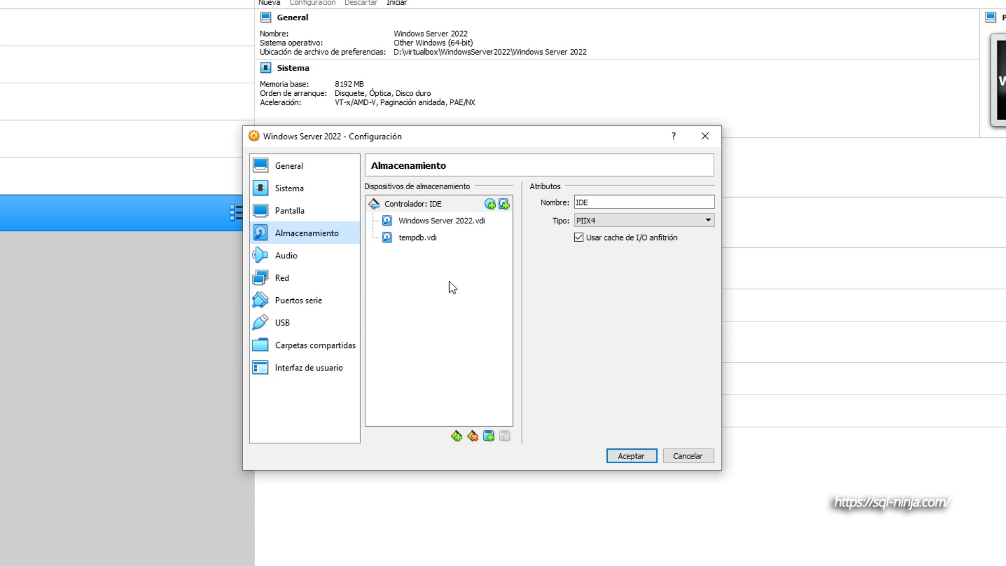
pyautogui.click(487, 436)
pyautogui.click(557, 461)
pyautogui.click(436, 350)
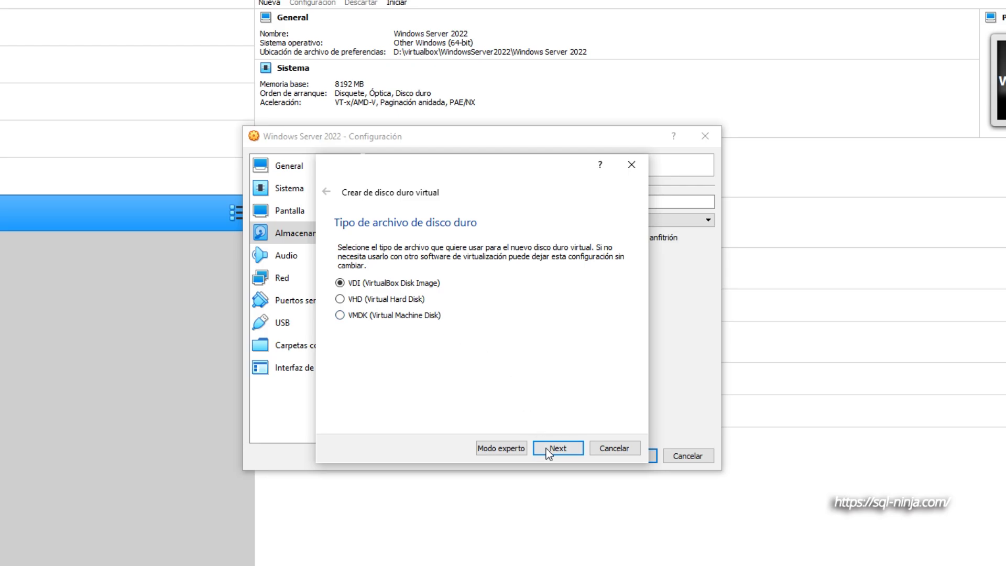
pyautogui.click(547, 448)
pyautogui.click(563, 447)
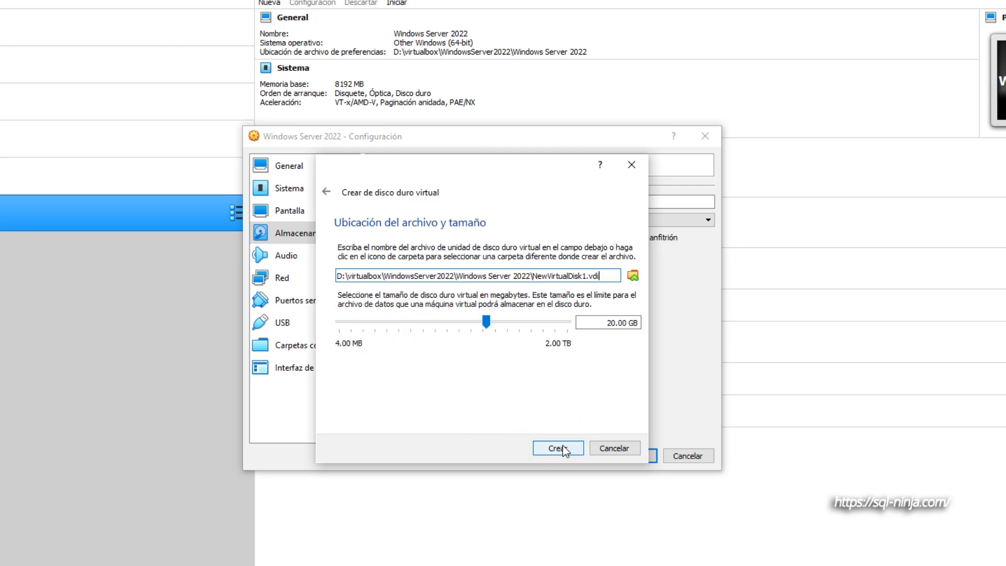
# - Set the new disk's size to 2.00 GB, name its file logs.vdi, and create it
pyautogui.click(608, 323)
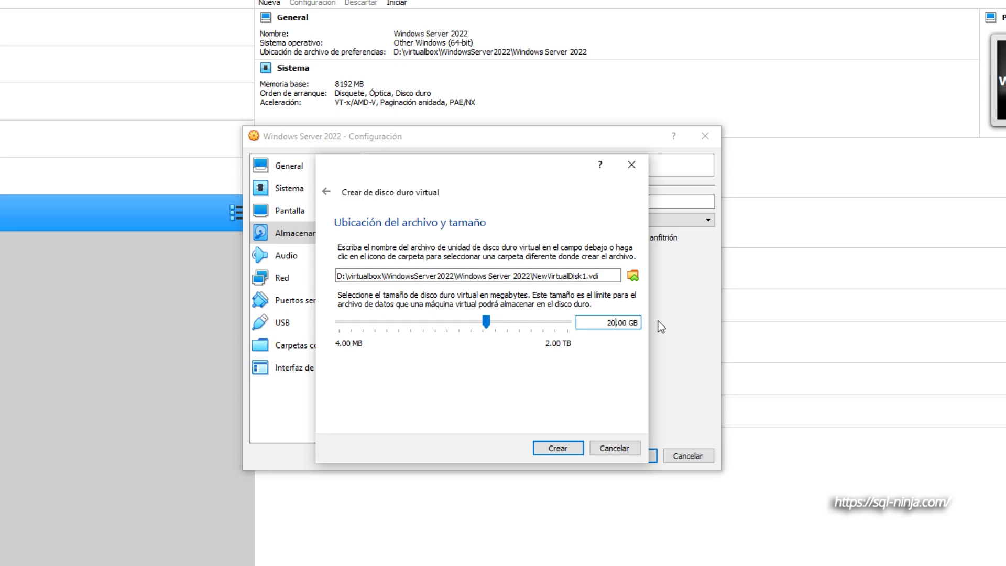
pyautogui.press('BackSpace')
pyautogui.click(586, 276)
pyautogui.press('BackSpace')
pyautogui.press('BackSpace')
pyautogui.press('BackSpace')
pyautogui.press('BackSpace')
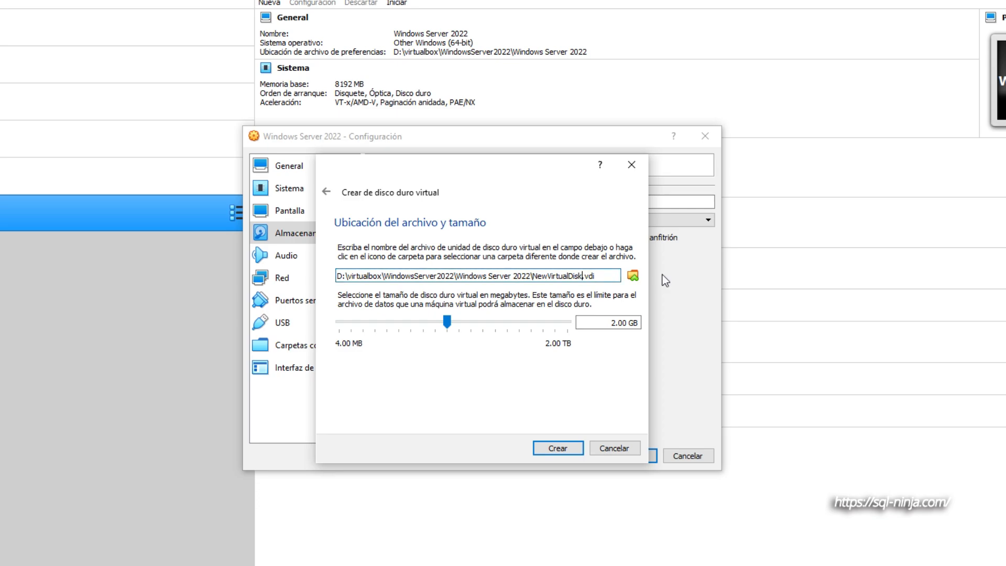
pyautogui.press('BackSpace')
pyautogui.press('BackSpace')
pyautogui.press('BackSpace')
pyautogui.press('BackSpace')
pyautogui.press('BackSpace')
pyautogui.press('BackSpace')
pyautogui.press('BackSpace')
pyautogui.press('BackSpace')
pyautogui.press('BackSpace')
pyautogui.press('BackSpace')
pyautogui.press('BackSpace')
pyautogui.write('logs')
pyautogui.click(567, 449)
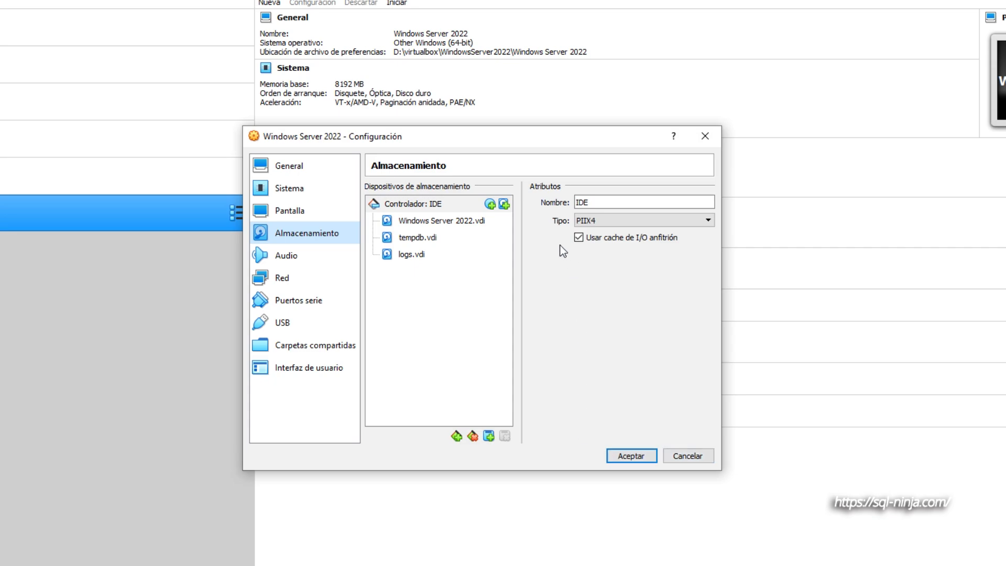
# - Add one more hard disk to the IDE controller as a new VDI disk, up to its location and size settings
pyautogui.click(489, 439)
pyautogui.click(576, 464)
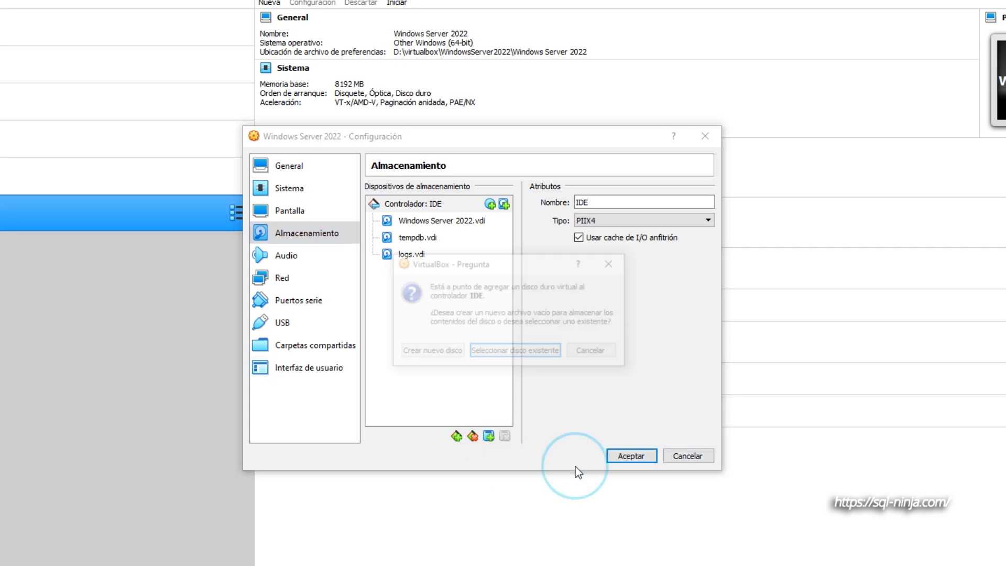
pyautogui.click(442, 351)
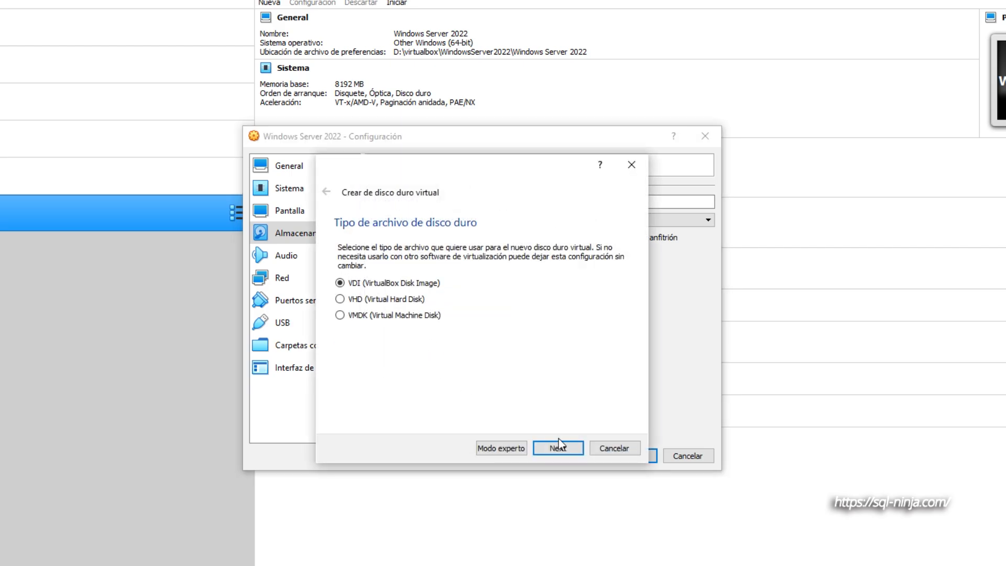
pyautogui.click(557, 448)
pyautogui.click(558, 450)
# - Create the disk as datos.vdi with a size of 2.00 GB and save the machine's settings
pyautogui.click(616, 322)
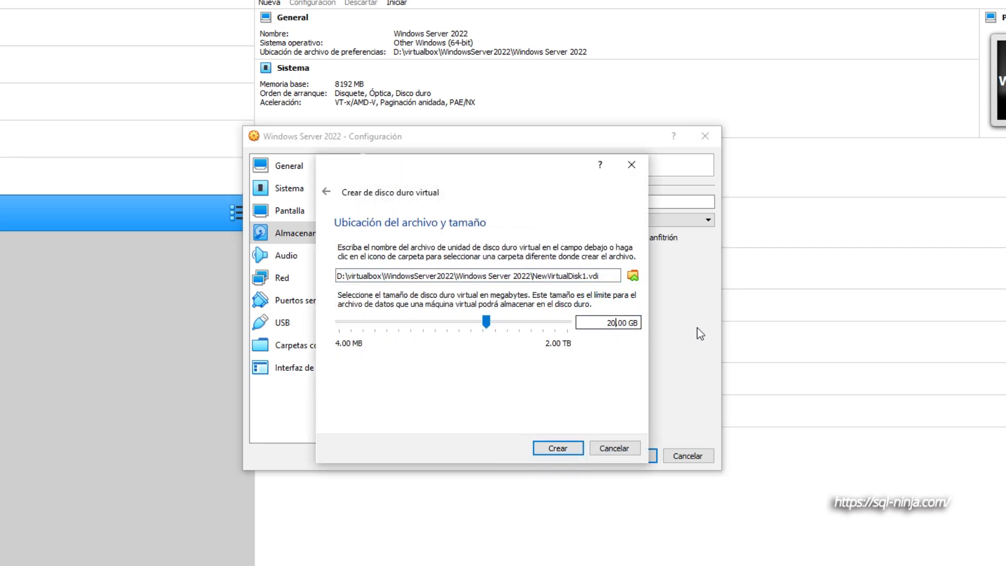
pyautogui.press('BackSpace')
pyautogui.click(586, 275)
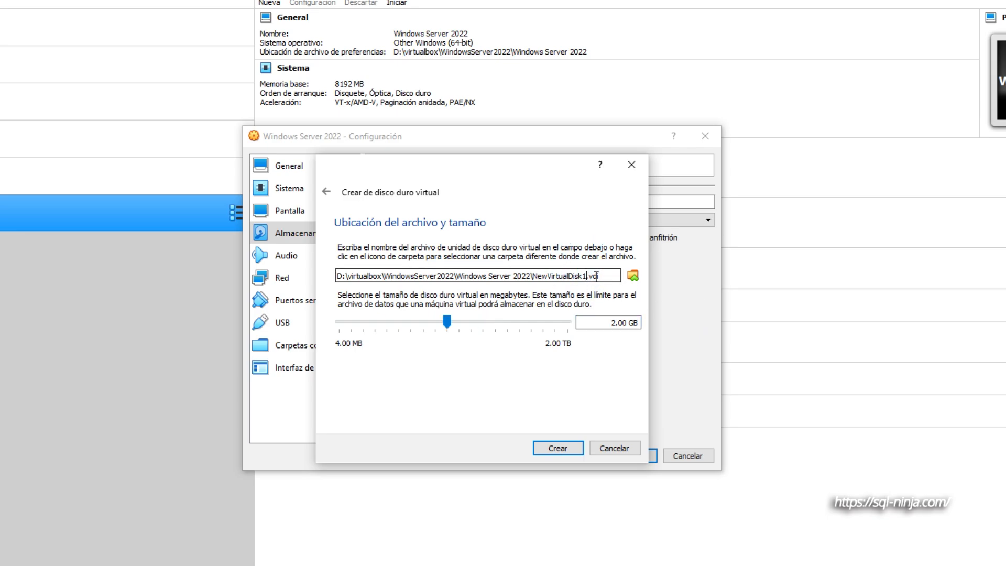
pyautogui.press('BackSpace')
pyautogui.press('BackSpace')
pyautogui.press('BackSpace')
pyautogui.press('BackSpace')
pyautogui.press('BackSpace')
pyautogui.press('BackSpace')
pyautogui.press('BackSpace')
pyautogui.press('BackSpace')
pyautogui.press('BackSpace')
pyautogui.press('BackSpace')
pyautogui.press('BackSpace')
pyautogui.press('BackSpace')
pyautogui.press('BackSpace')
pyautogui.press('BackSpace')
pyautogui.press('BackSpace')
pyautogui.write('datos')
pyautogui.click(562, 446)
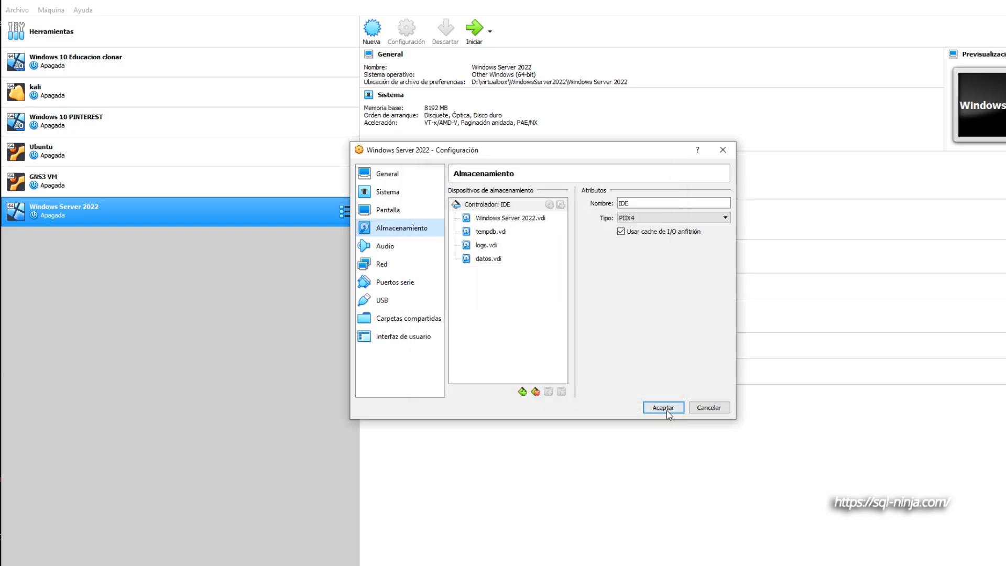
pyautogui.click(666, 408)
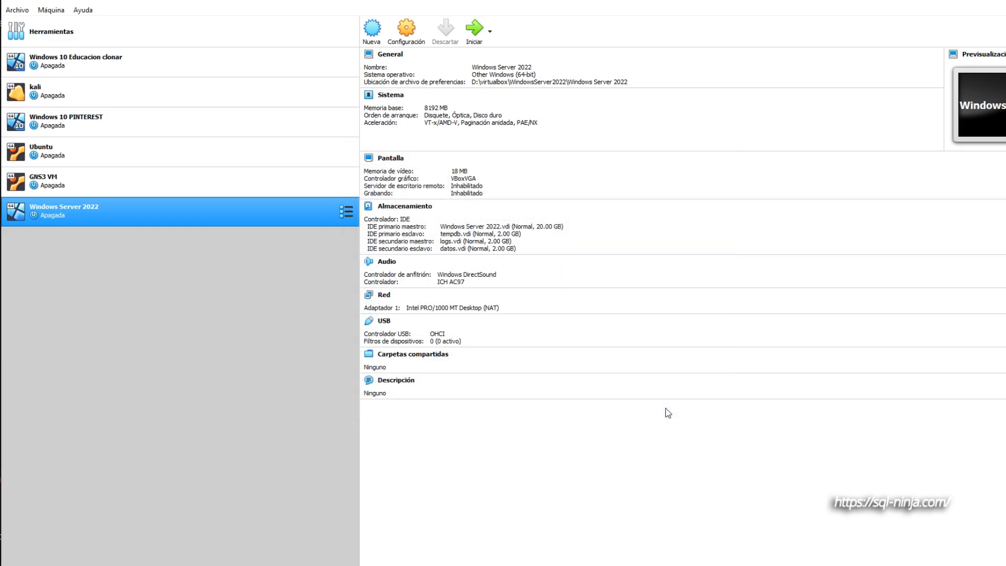
# - Start the Windows Server 2022 machine in a maximized window and sign in to the guest with the Administrator account password
pyautogui.click(469, 32)
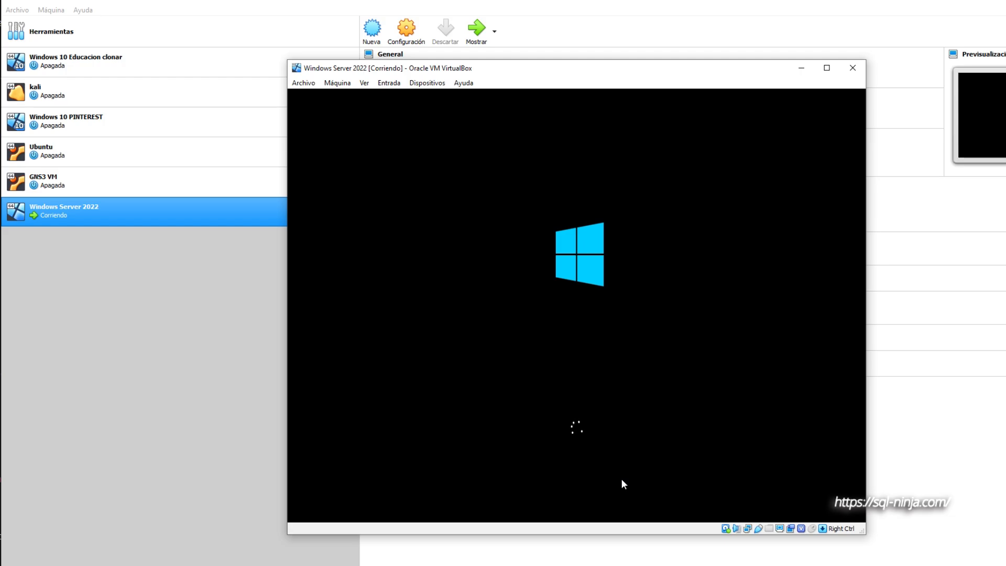
pyautogui.click(828, 68)
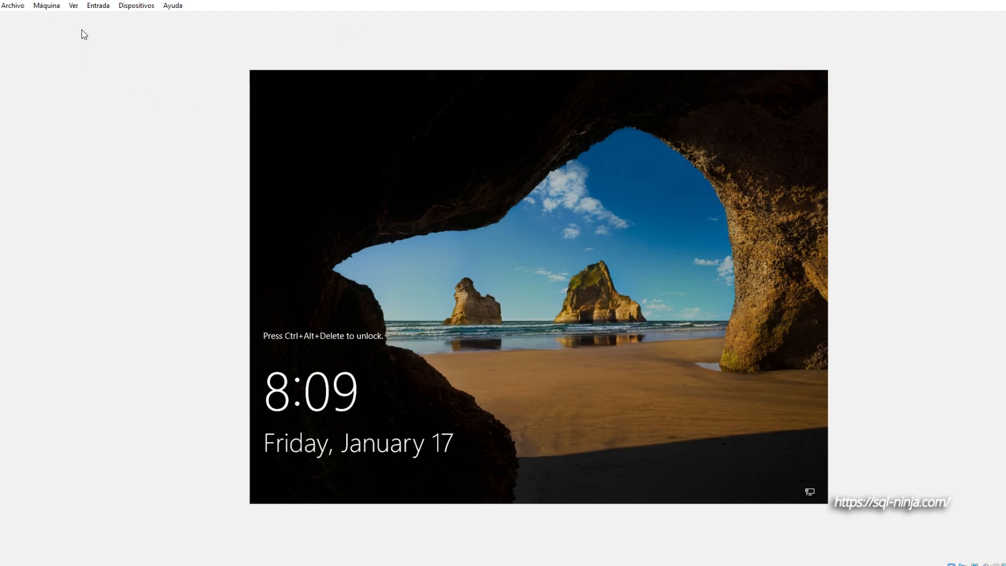
pyautogui.click(101, 7)
pyautogui.moveTo(131, 19)
pyautogui.click(283, 38)
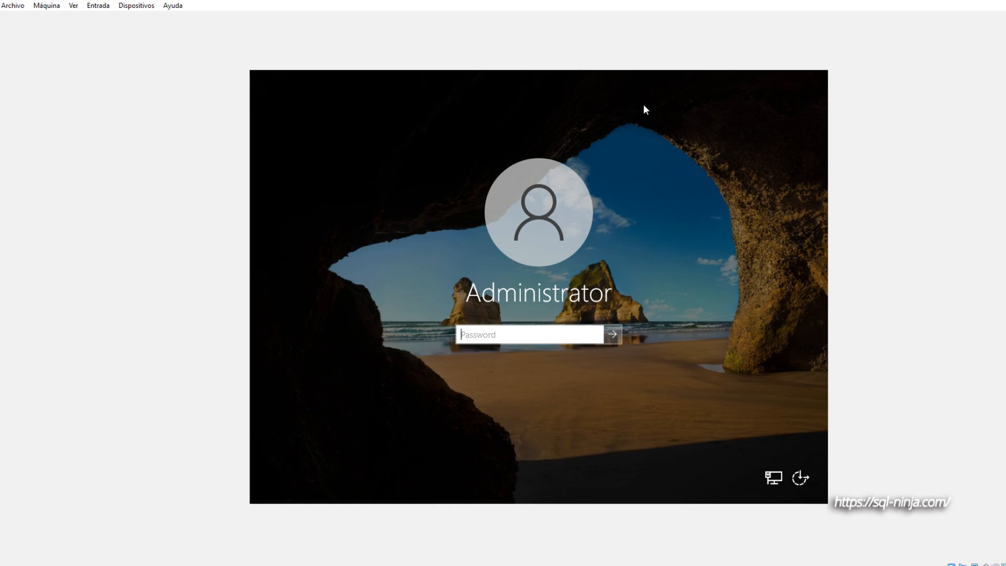
pyautogui.write('************')
pyautogui.press('Return')
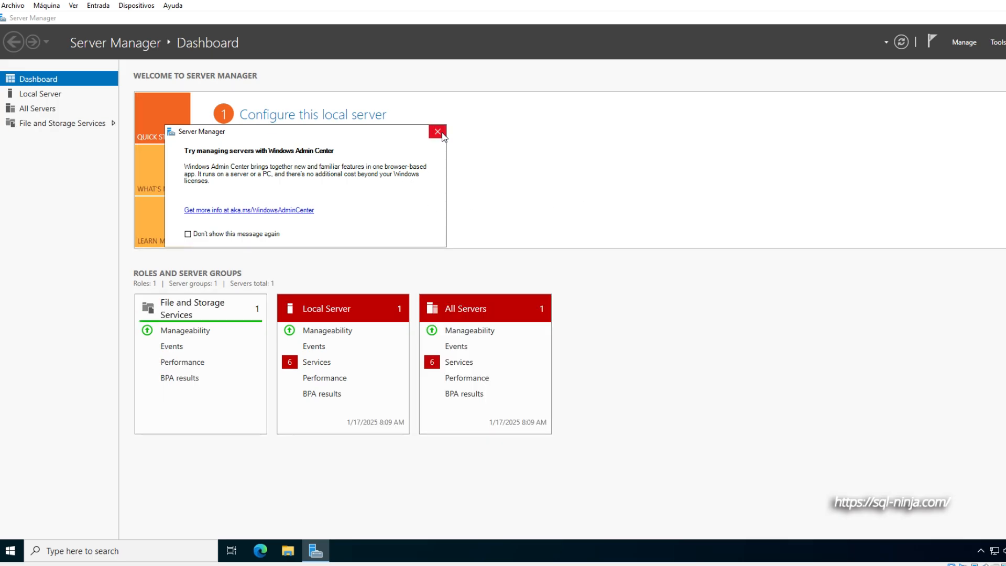
# - Dismiss the Windows Admin Center message, minimize Server Manager, and check the guest's drives under This PC
pyautogui.click(437, 132)
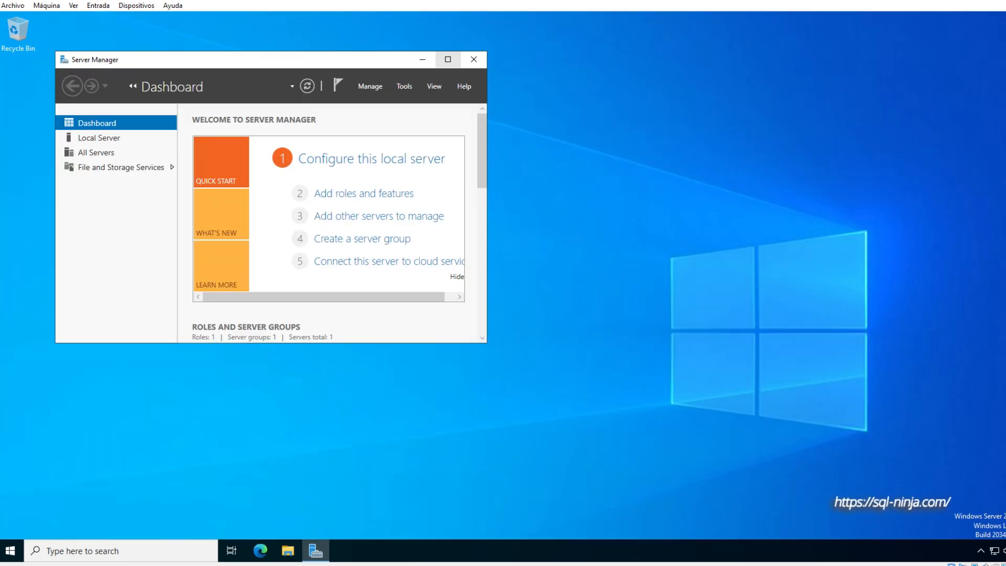
pyautogui.click(423, 58)
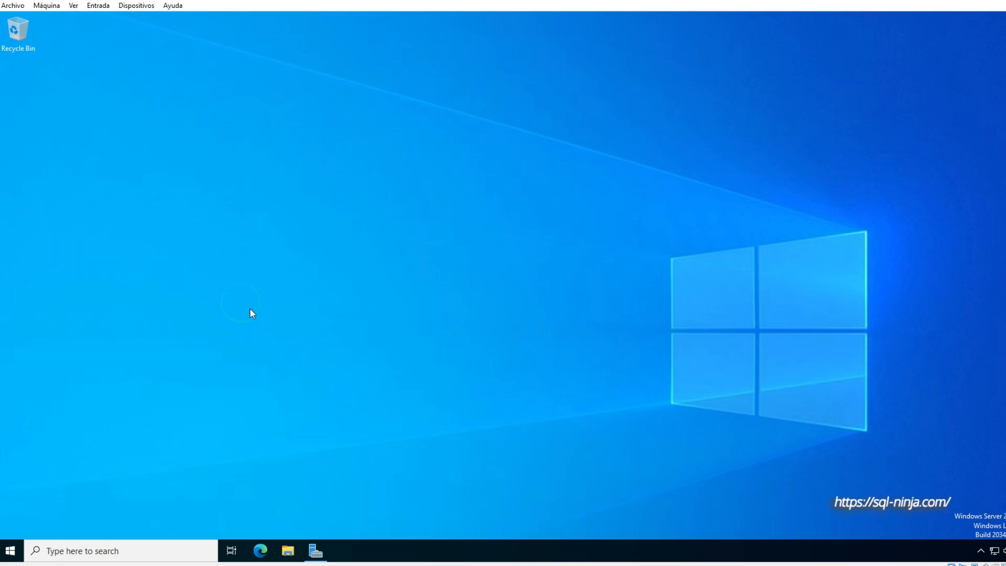
pyautogui.click(288, 550)
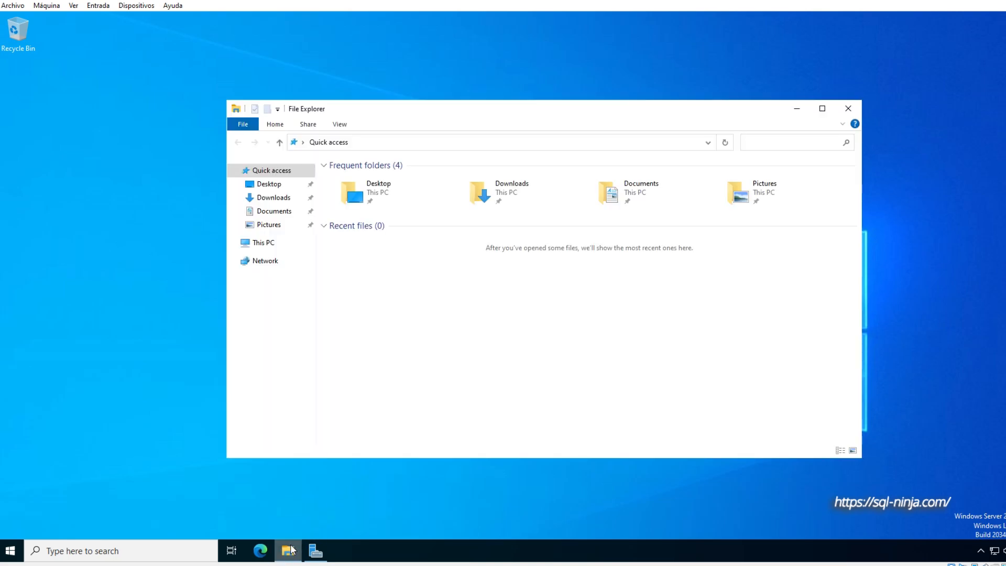
pyautogui.click(270, 245)
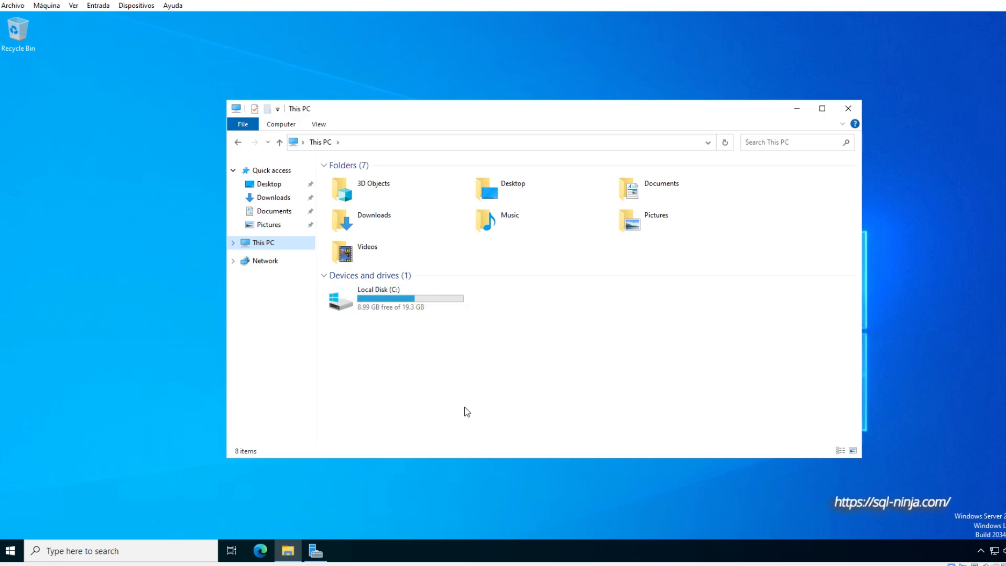
# - Open Disk Management and initialize Disk 1, Disk 2 and Disk 3 with the MBR partition style
pyautogui.click(16, 555)
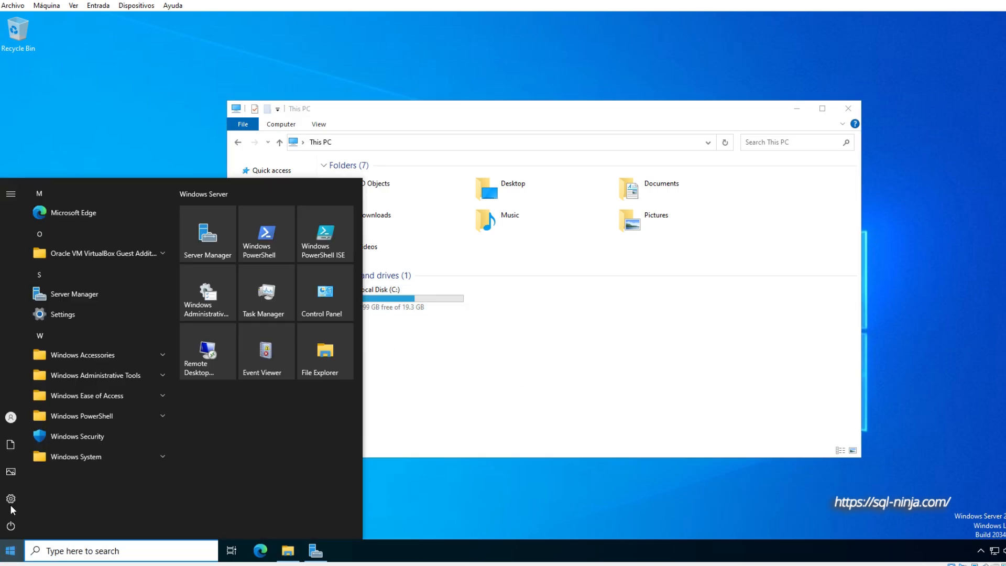
pyautogui.moveTo(13, 421)
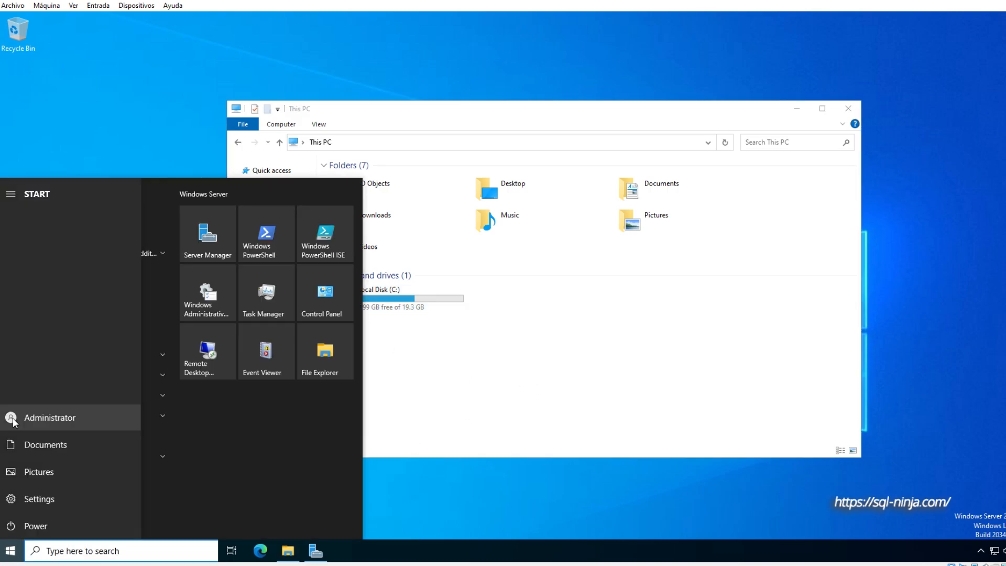
pyautogui.rightClick(37, 500)
pyautogui.rightClick(4, 559)
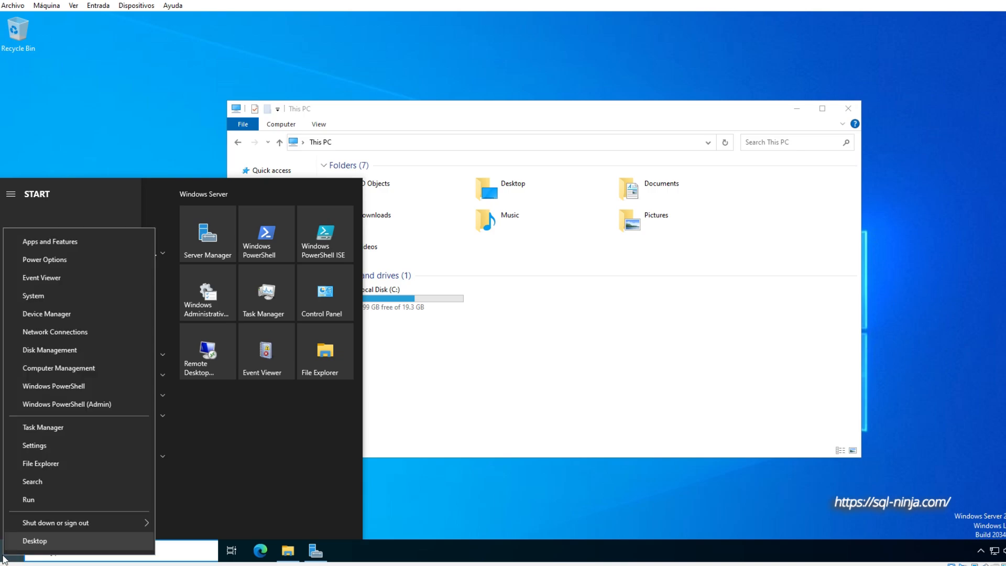
pyautogui.click(93, 354)
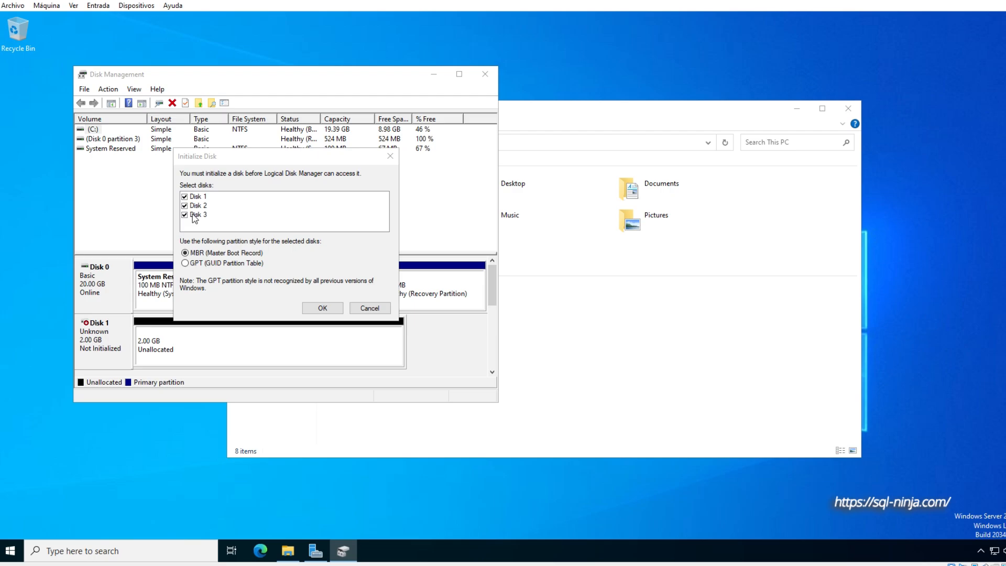
pyautogui.click(316, 308)
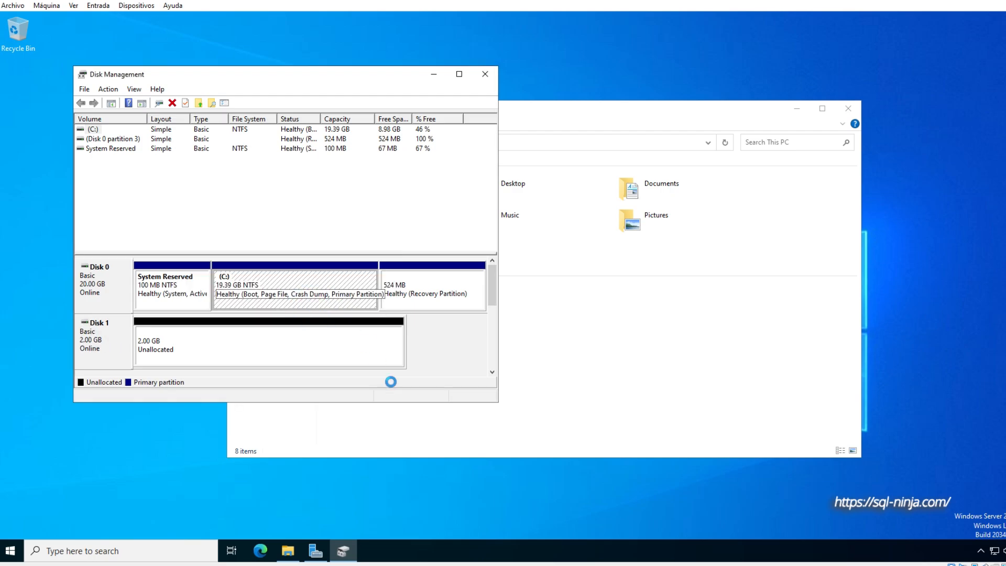
# - Enlarge the Disk Management window and create an NTFS simple volume labelled tempdb on Disk 1 with drive letter D
pyautogui.moveTo(497, 401); pyautogui.dragTo(908, 502)
pyautogui.click(172, 348)
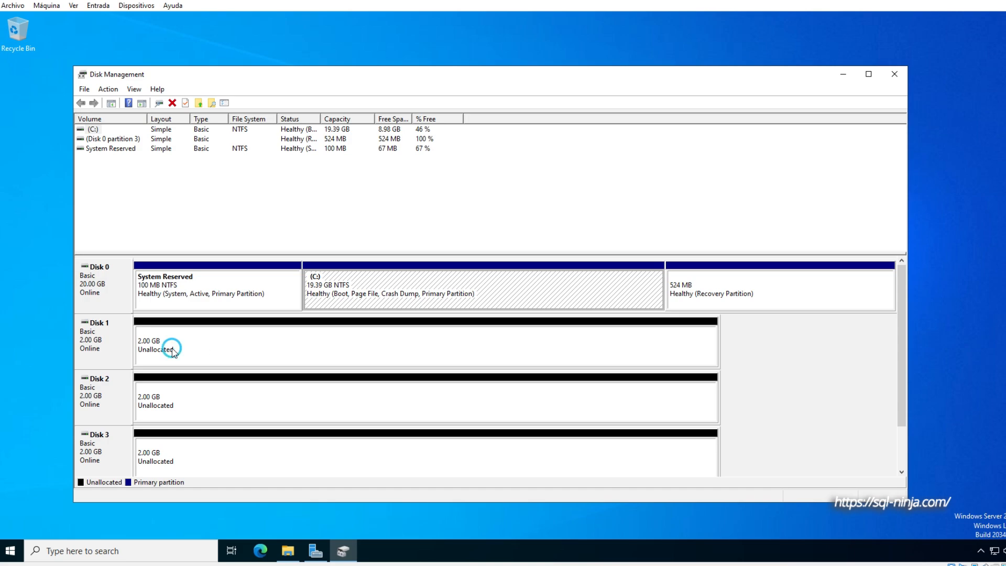
pyautogui.rightClick(186, 334)
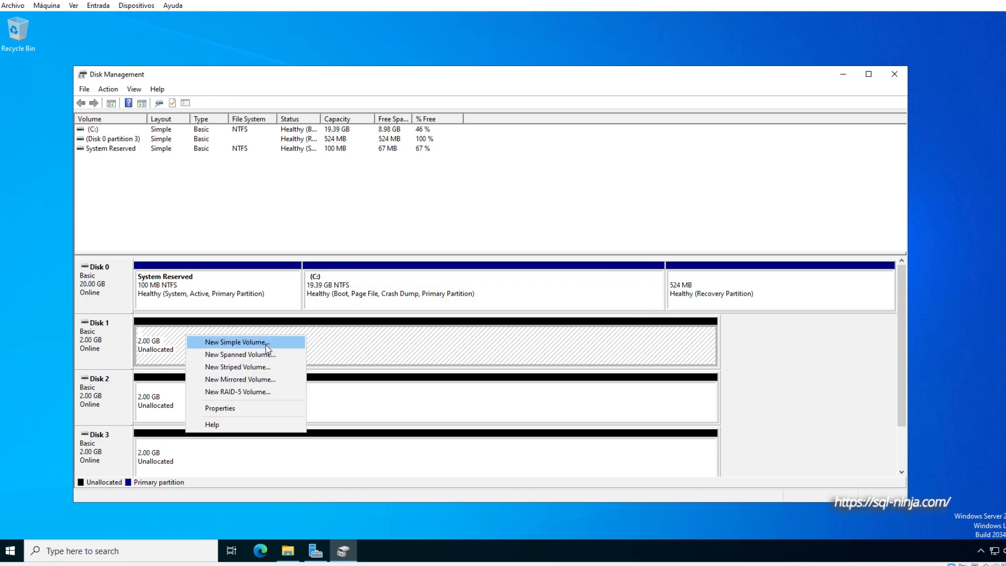
pyautogui.click(266, 345)
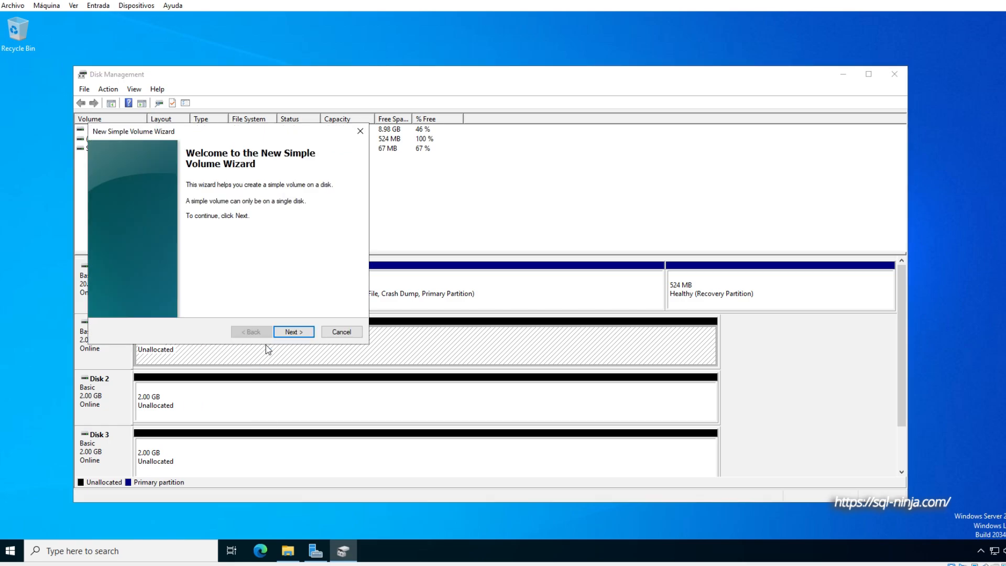
pyautogui.click(292, 332)
pyautogui.click(291, 334)
pyautogui.click(292, 332)
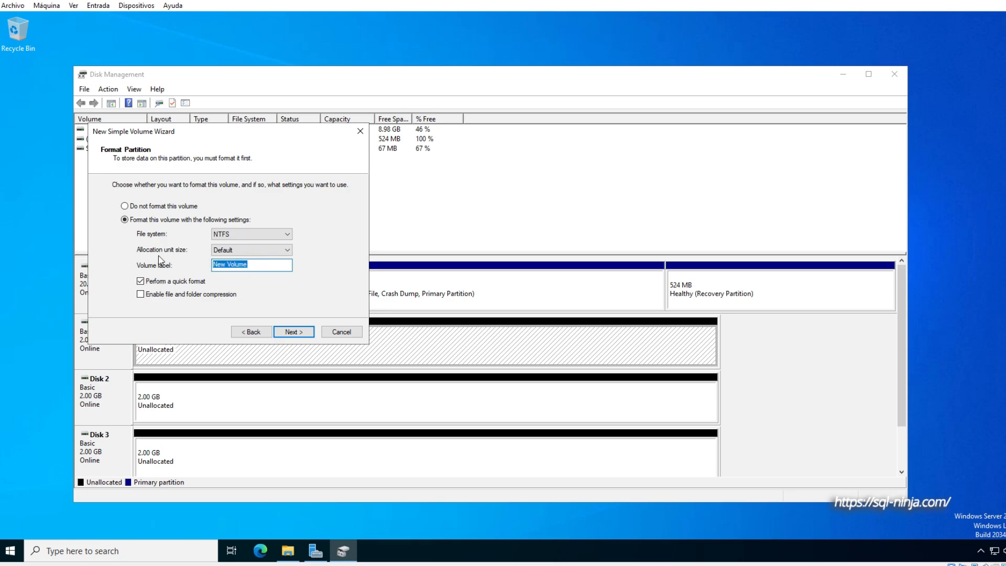
pyautogui.write('tempdb')
pyautogui.press('Return')
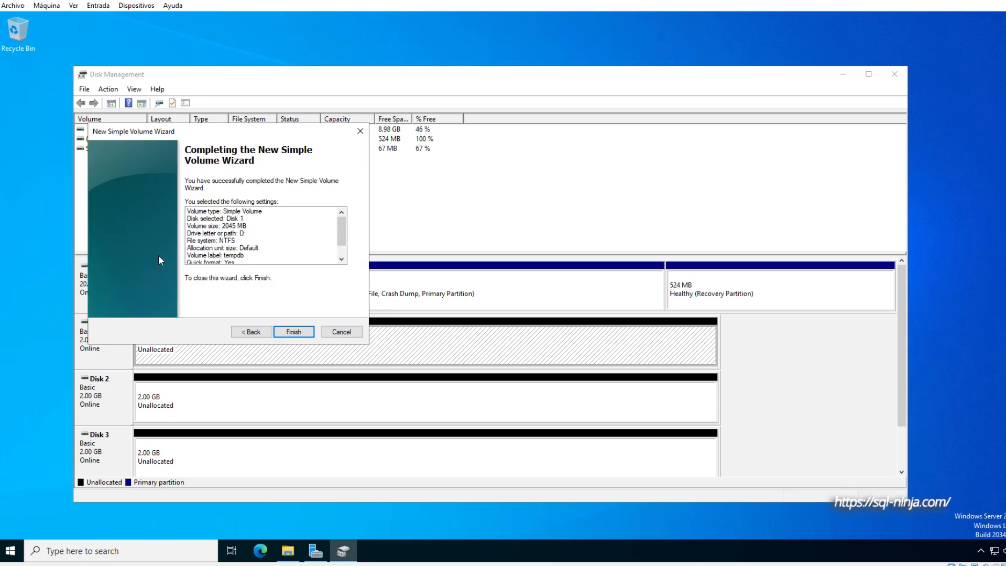
pyautogui.press('Return')
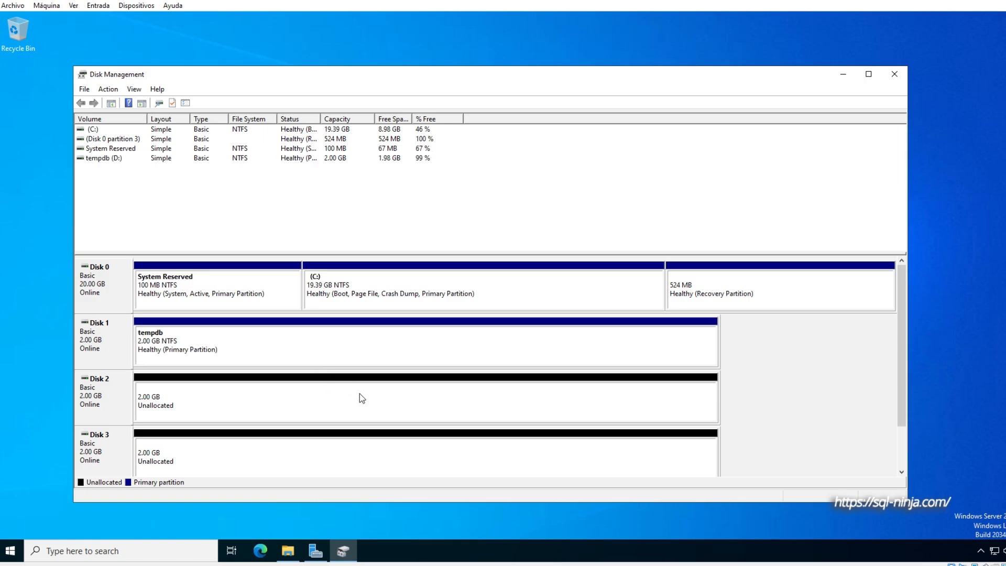
# - Create an NTFS simple volume labelled archivos on Disk 2 with drive letter E
pyautogui.rightClick(348, 403)
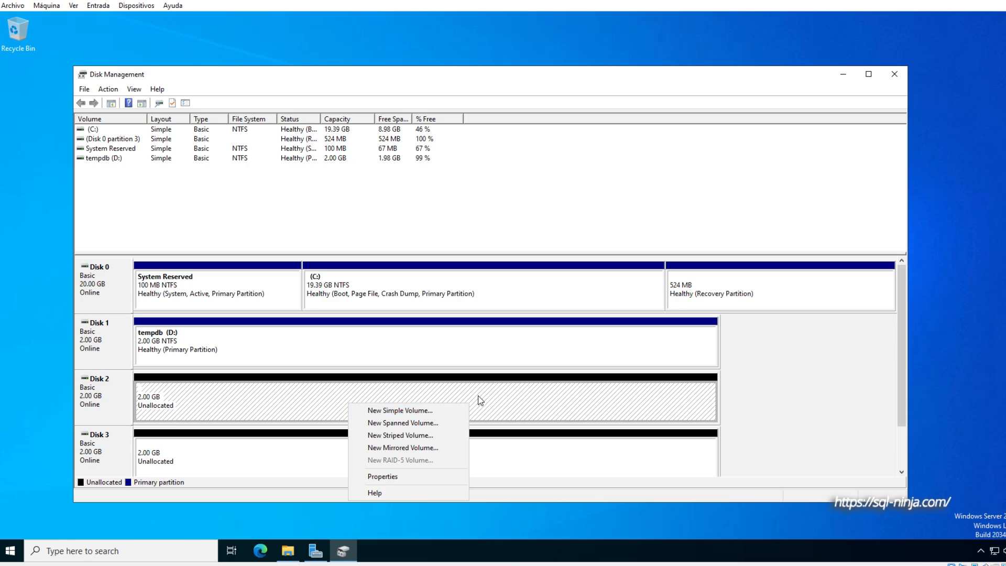
pyautogui.click(425, 410)
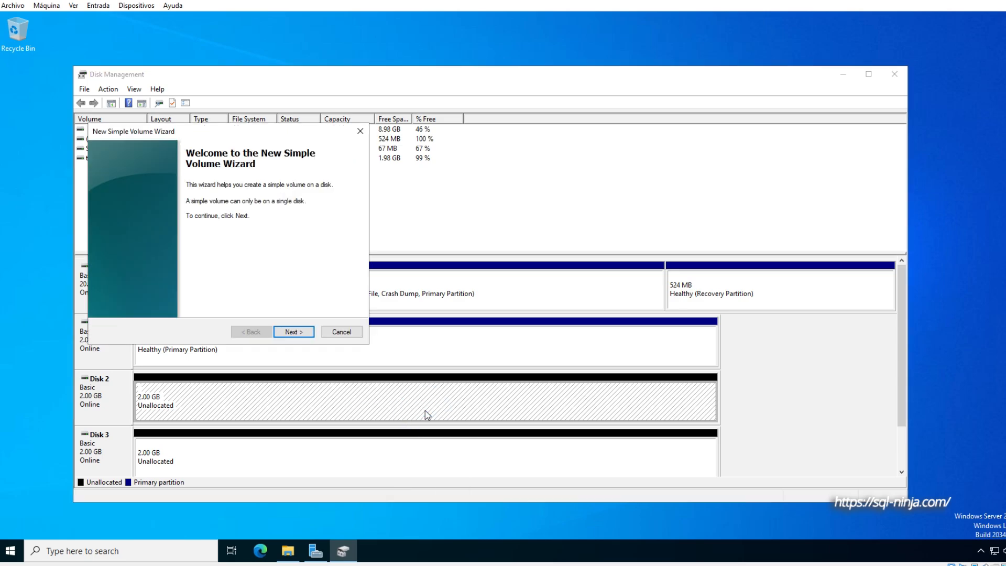
pyautogui.click(295, 332)
pyautogui.click(302, 331)
pyautogui.click(302, 331)
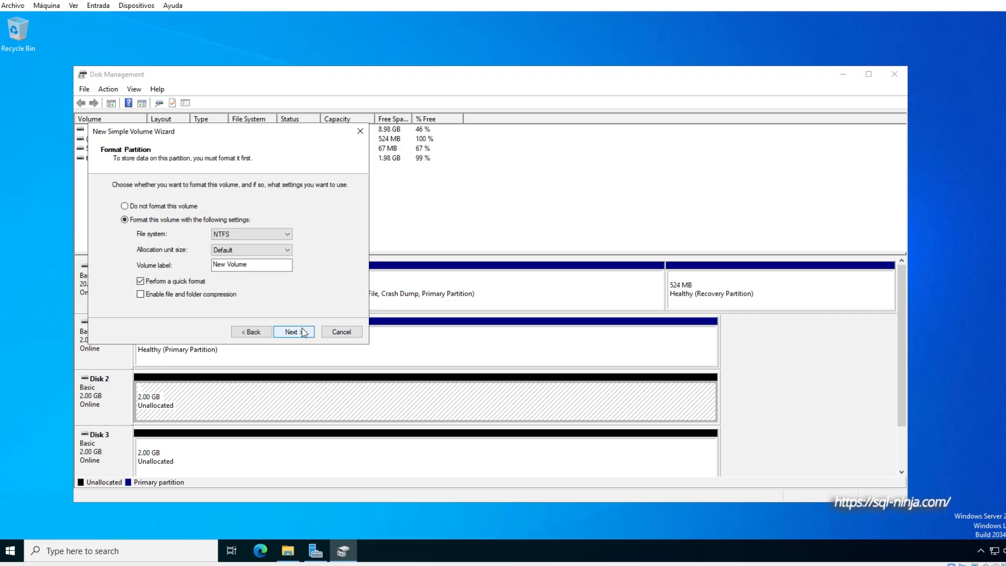
pyautogui.moveTo(262, 265); pyautogui.dragTo(178, 262)
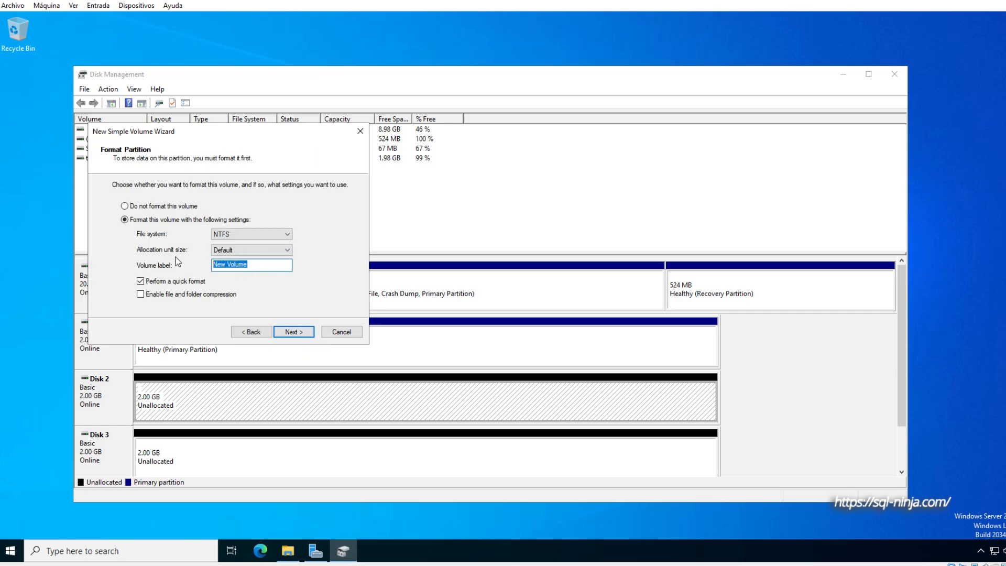
pyautogui.write('archivos')
pyautogui.press('Return')
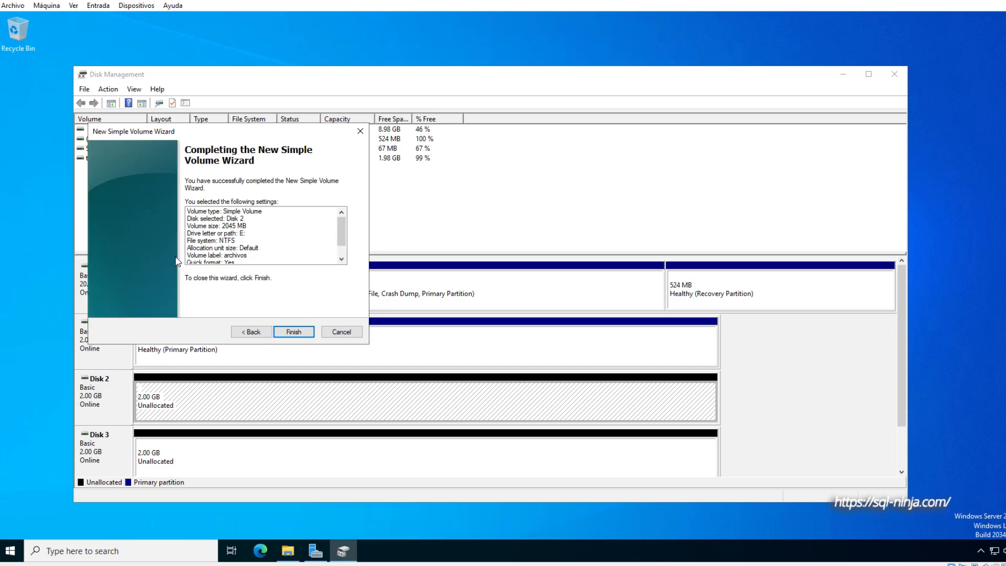
pyautogui.click(293, 331)
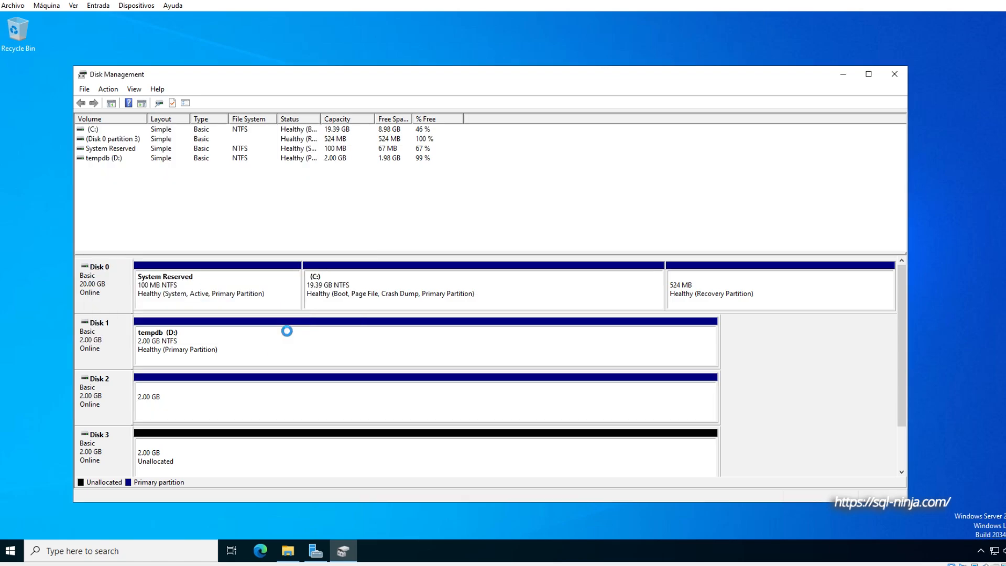
# - Create an NTFS simple volume labelled ldf on Disk 3 with drive letter F
pyautogui.click(317, 454)
pyautogui.rightClick(316, 454)
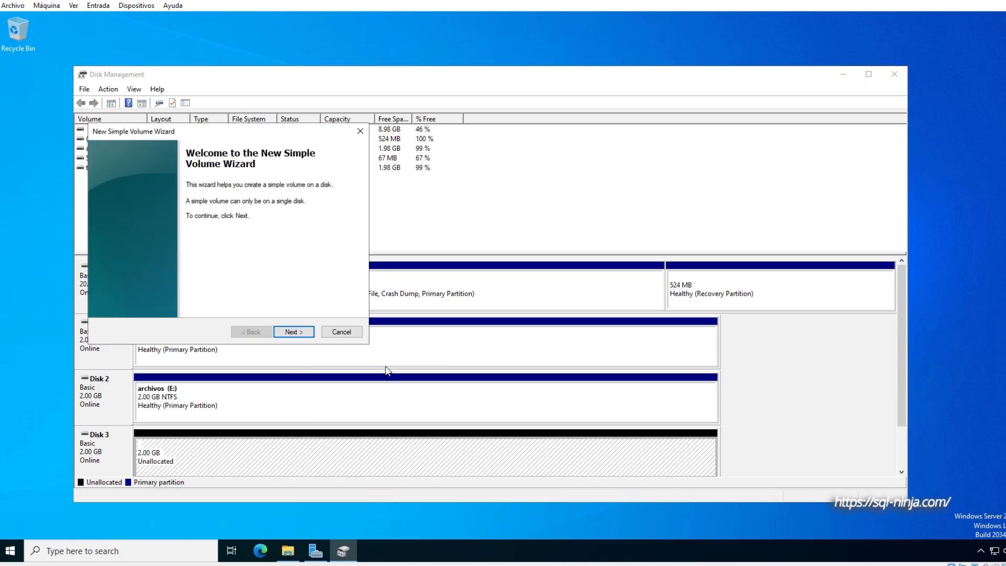
pyautogui.click(295, 332)
pyautogui.click(302, 332)
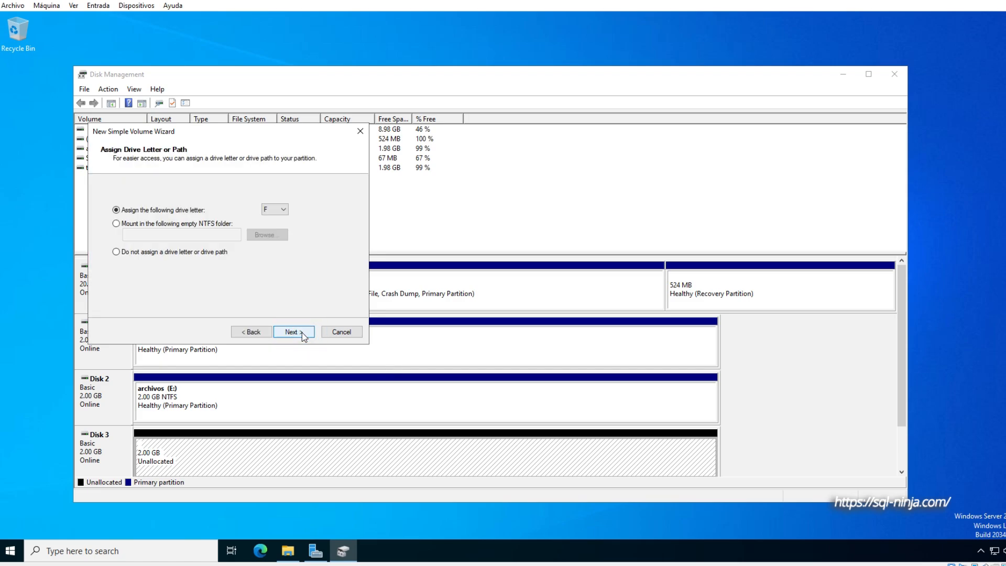
pyautogui.moveTo(228, 136); pyautogui.dragTo(582, 145)
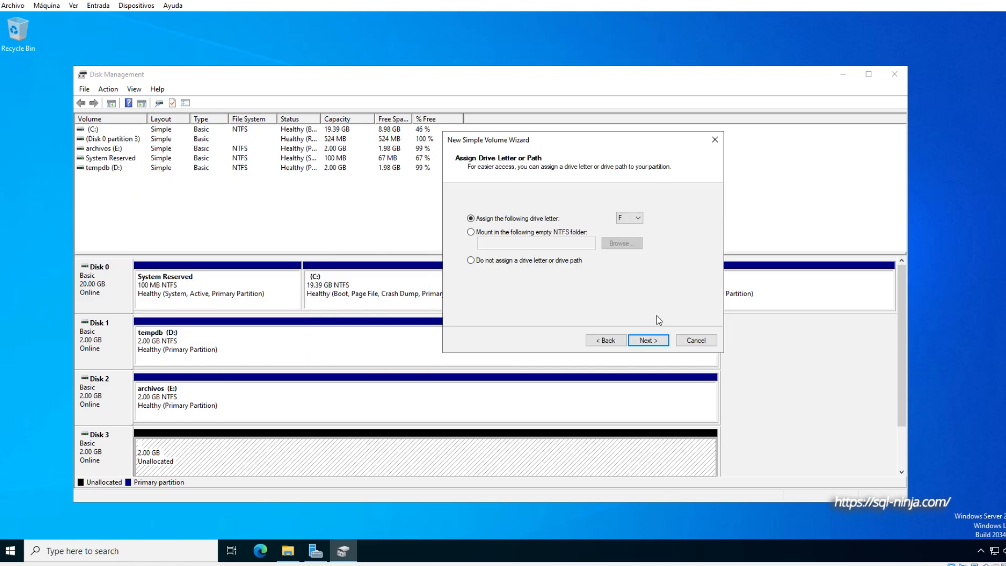
pyautogui.click(658, 340)
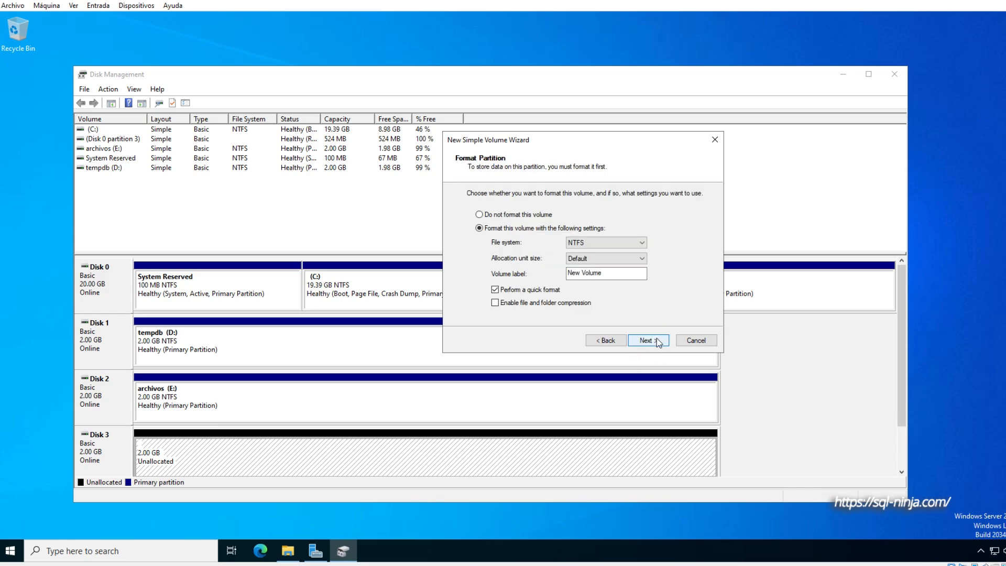
pyautogui.moveTo(613, 272); pyautogui.dragTo(544, 273)
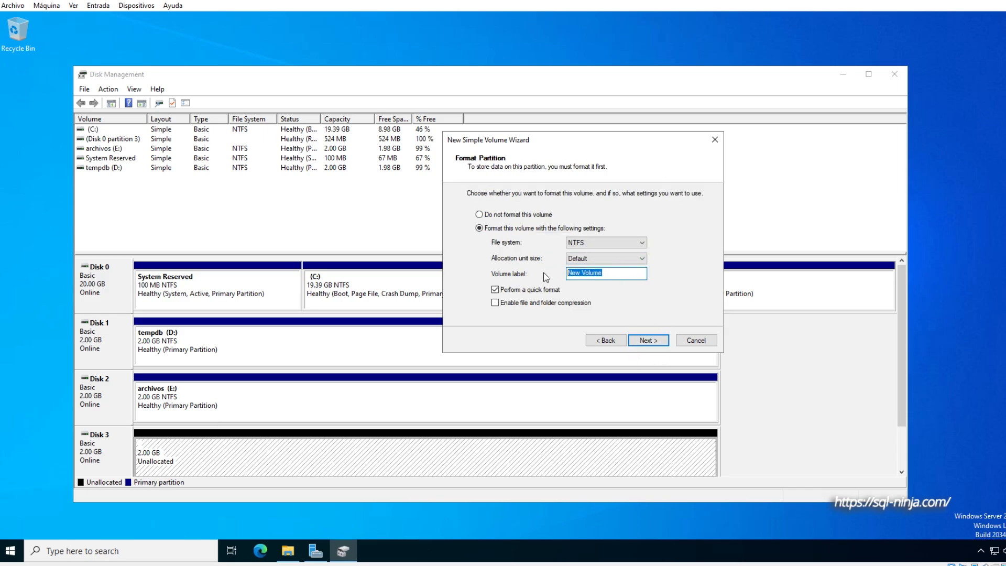
pyautogui.press('BackSpace')
pyautogui.write('ldf')
pyautogui.click(656, 338)
pyautogui.click(656, 338)
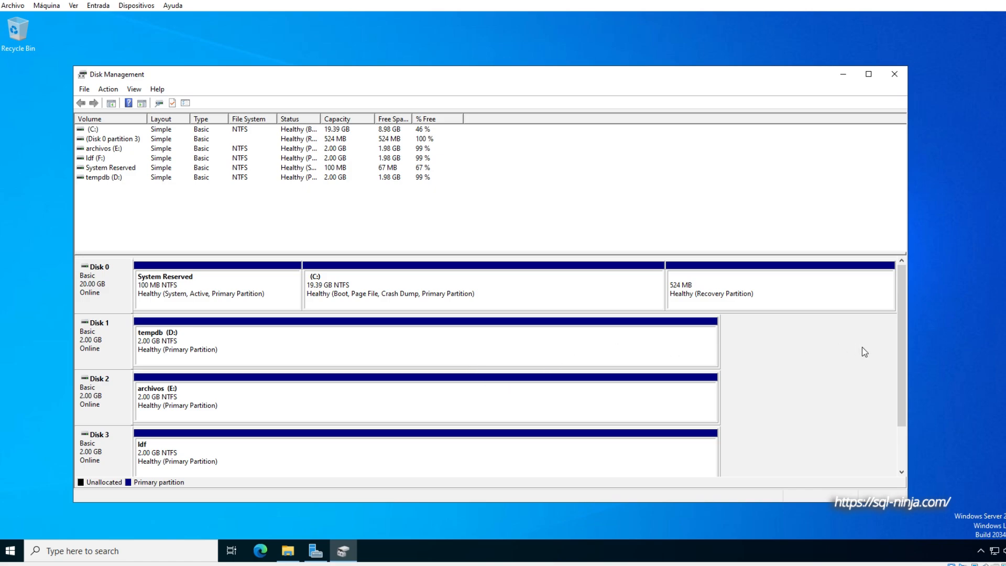
# - Enlarge and reposition the Disk Management window to show all four disks, and review the C, tempdb, archivos and ldf volumes
pyautogui.moveTo(896, 503); pyautogui.dragTo(895, 523)
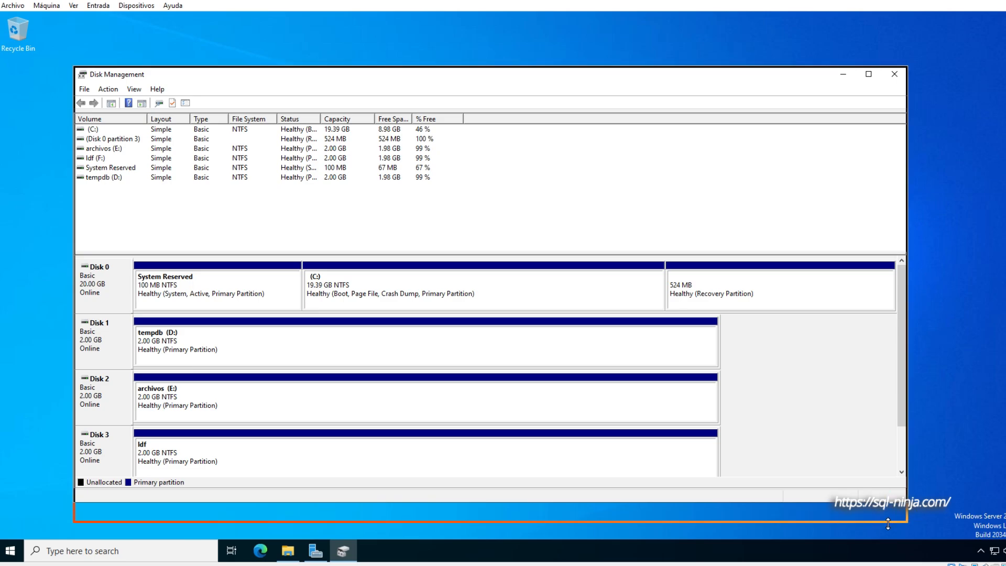
pyautogui.moveTo(766, 74); pyautogui.dragTo(886, 43)
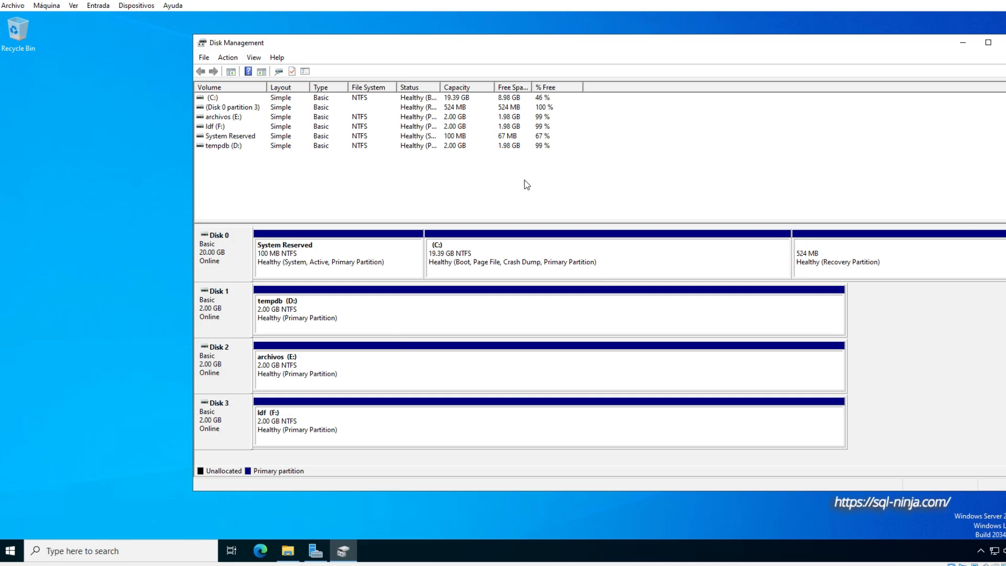
pyautogui.click(597, 255)
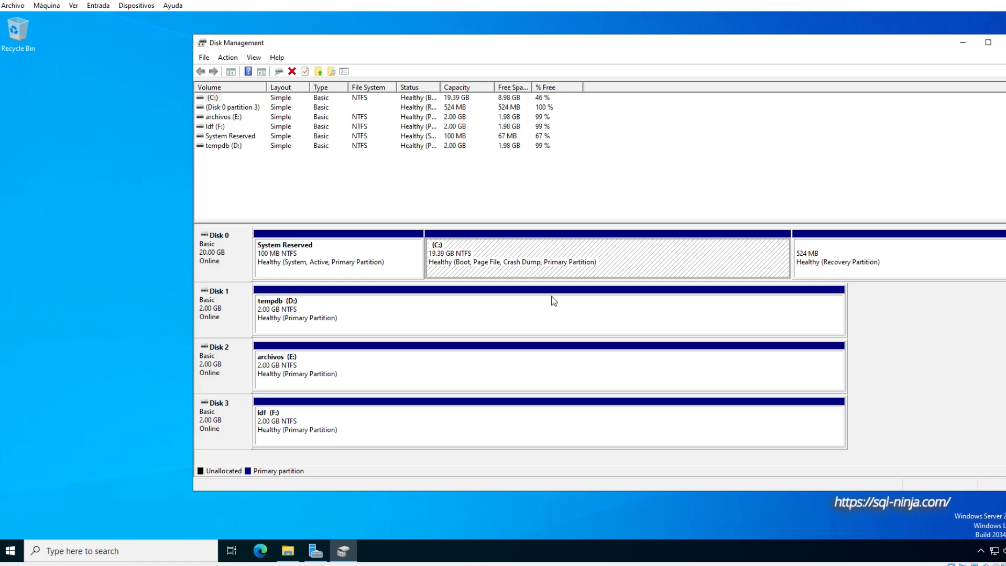
pyautogui.click(577, 323)
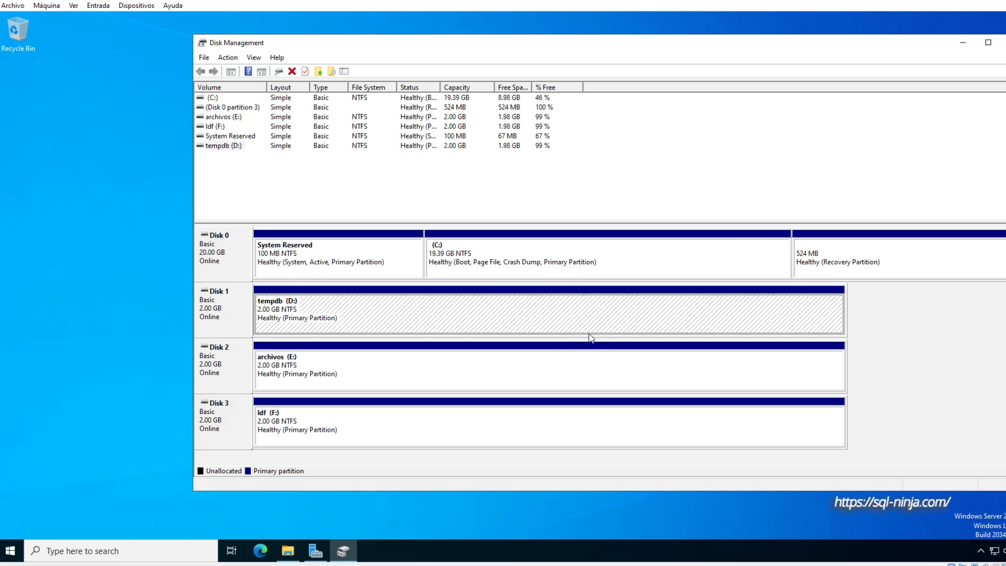
pyautogui.click(581, 361)
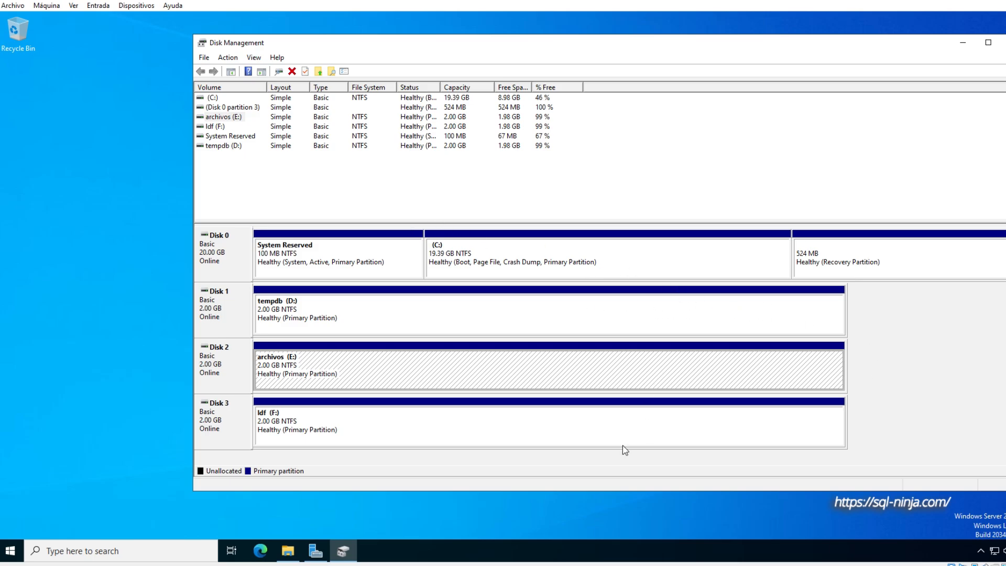
pyautogui.click(591, 440)
pyautogui.click(540, 337)
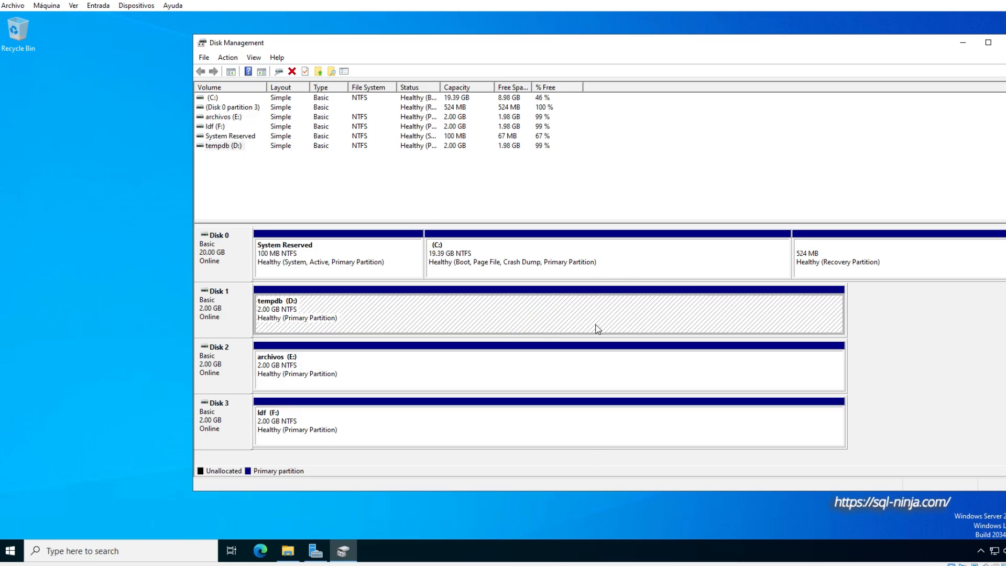